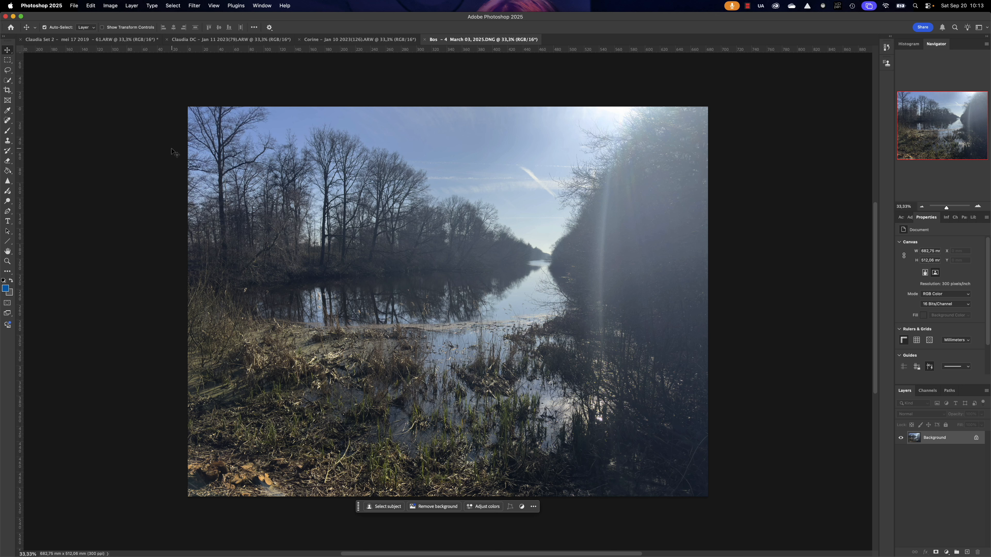
Open the Dehancer Film filter on the lake photo
left_click(194, 5)
mouse_move(251, 178)
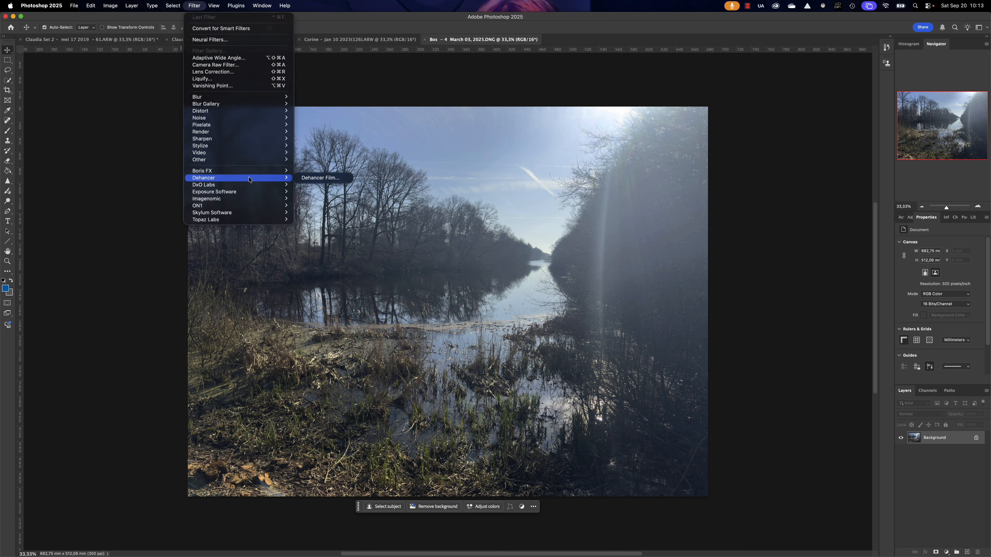
left_click(305, 179)
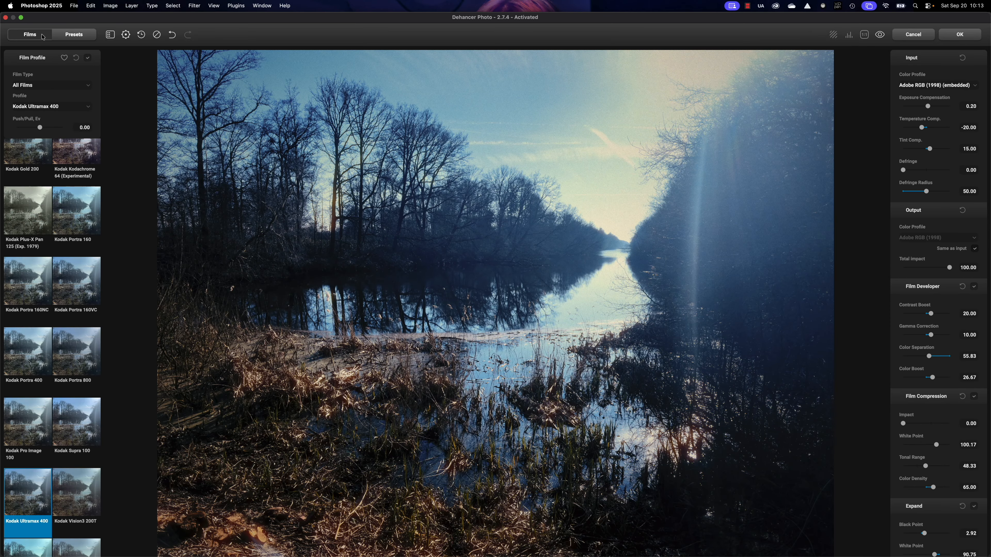
Try several film presets, settle on Agfa Agfacolor XRS 200 (Exp. 1991), and compare the result with the original photo
left_click(74, 35)
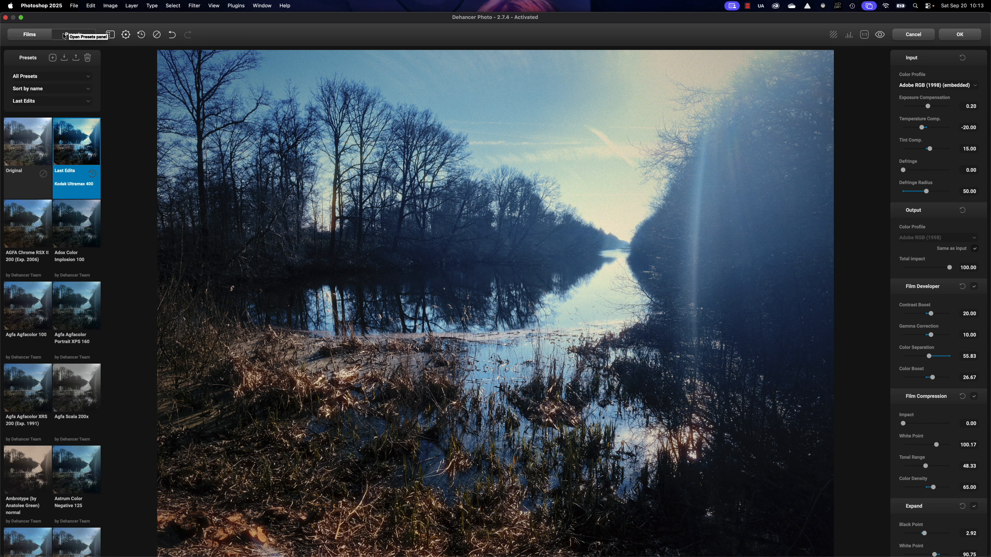
left_click(83, 236)
left_click(51, 233)
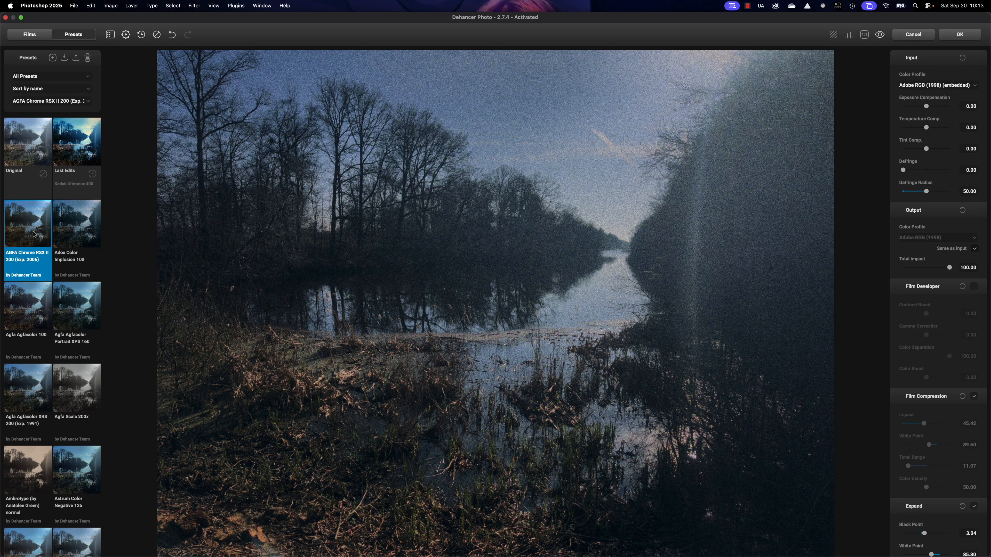
left_click(34, 298)
left_click(74, 308)
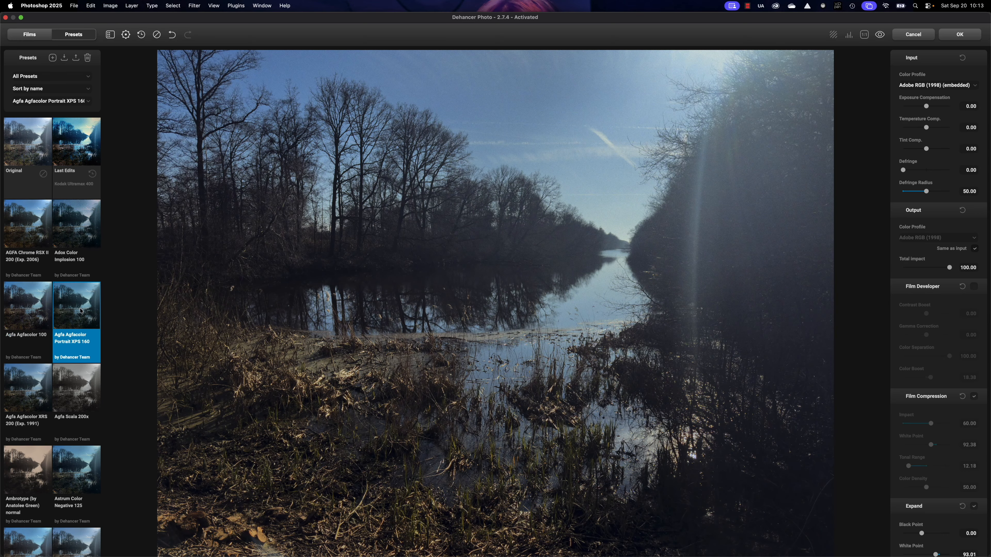
left_click(80, 399)
left_click(38, 399)
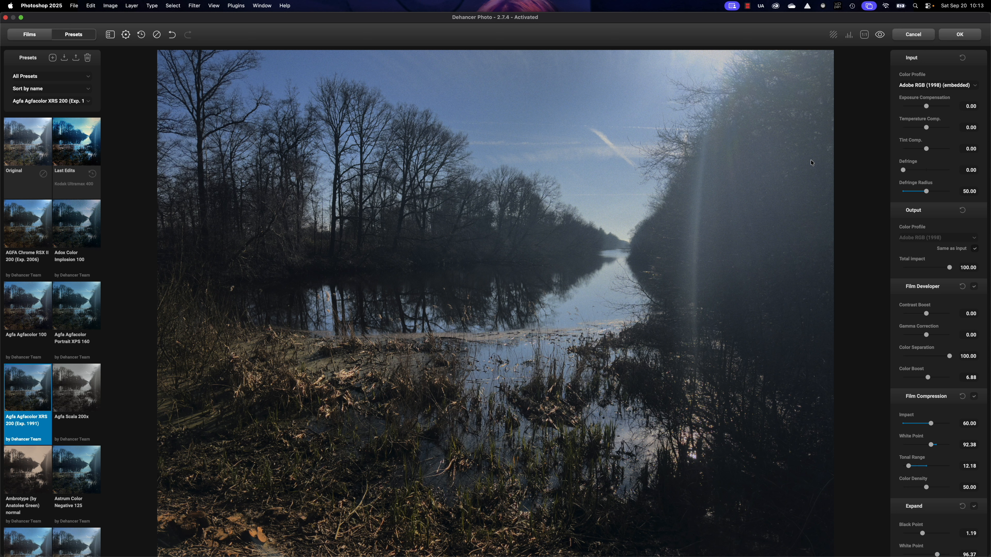
left_click(881, 35)
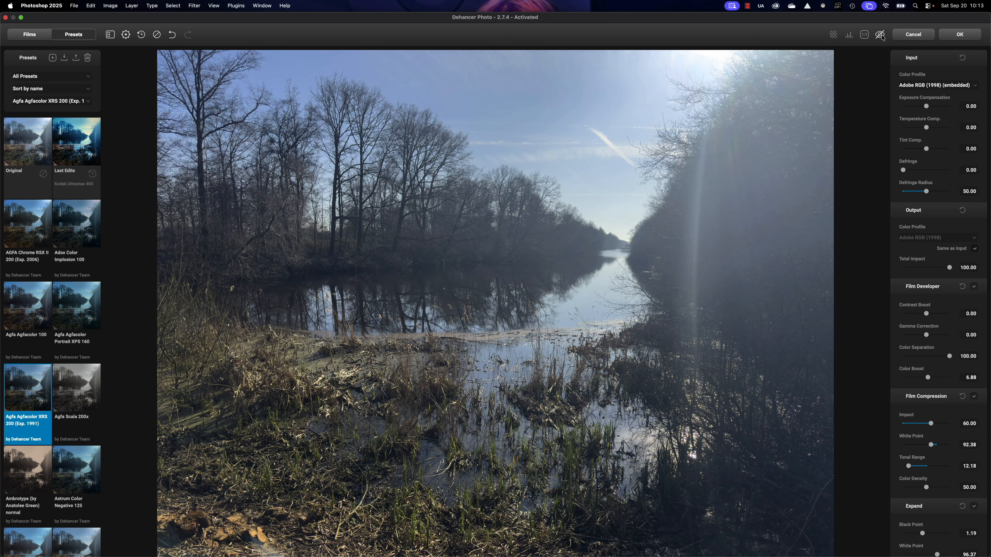
left_click(881, 35)
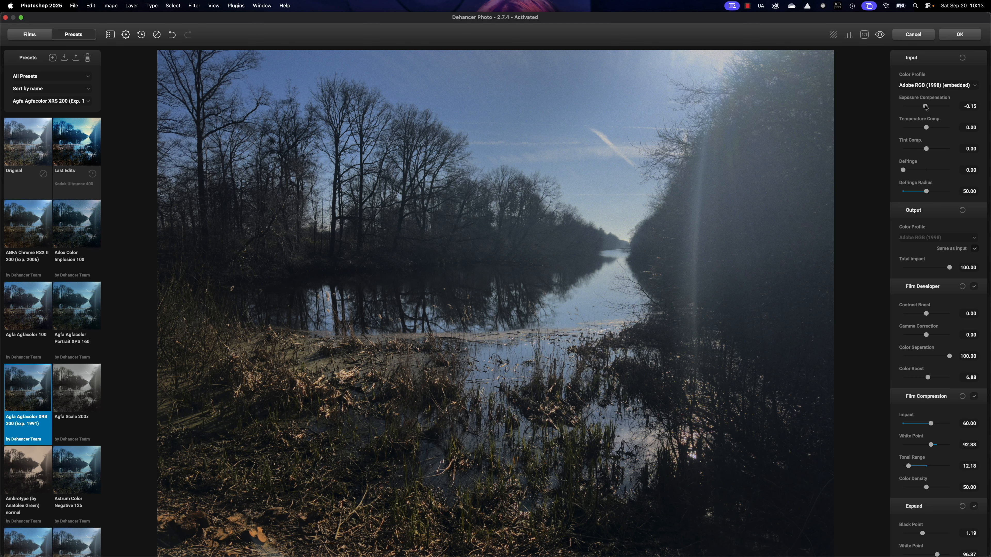
Set Exposure Compensation to 0.05 and, in Film Developer, Contrast Boost to 26.67, Gamma Correction to 10 and Color Boost to 65
left_click_drag(927, 106, 927, 109)
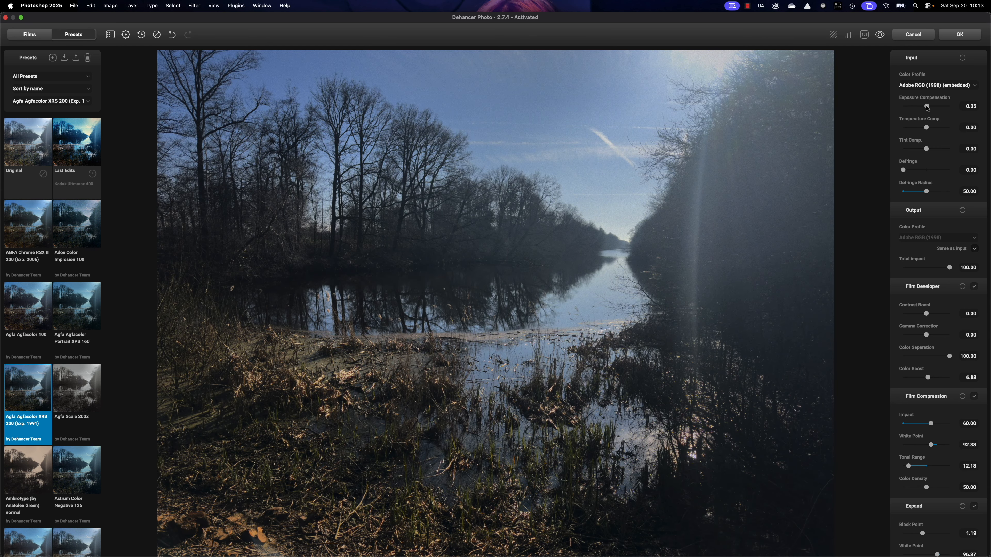
scroll(929, 160, "down", 5)
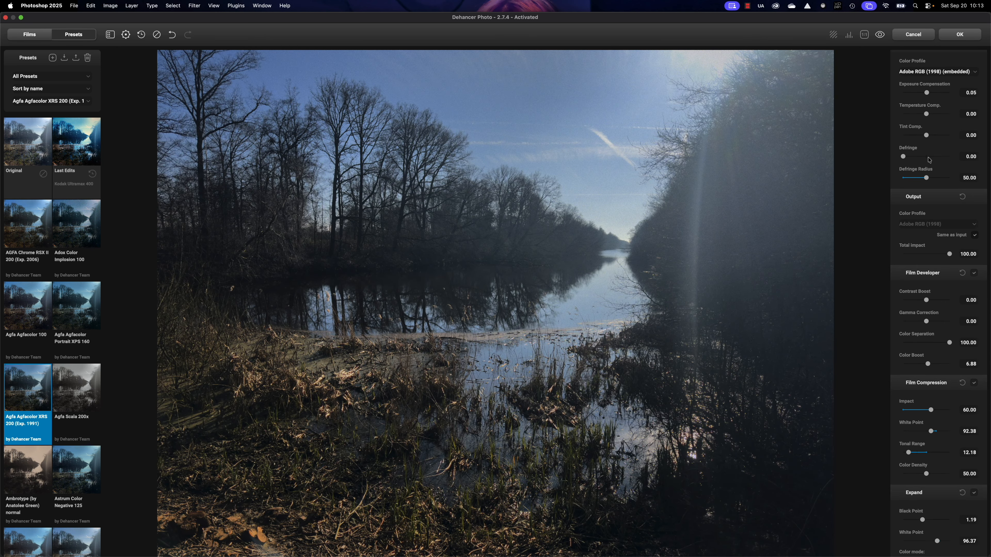
scroll(929, 160, "down", 6)
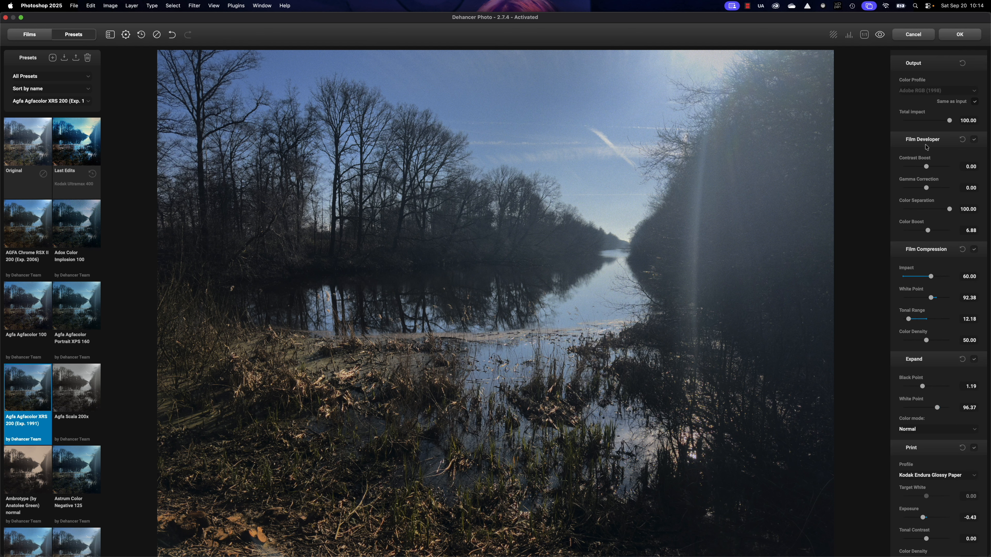
mouse_move(927, 167)
left_mouse_down()
mouse_move(920, 191)
mouse_move(932, 193)
mouse_move(933, 169)
left_mouse_up()
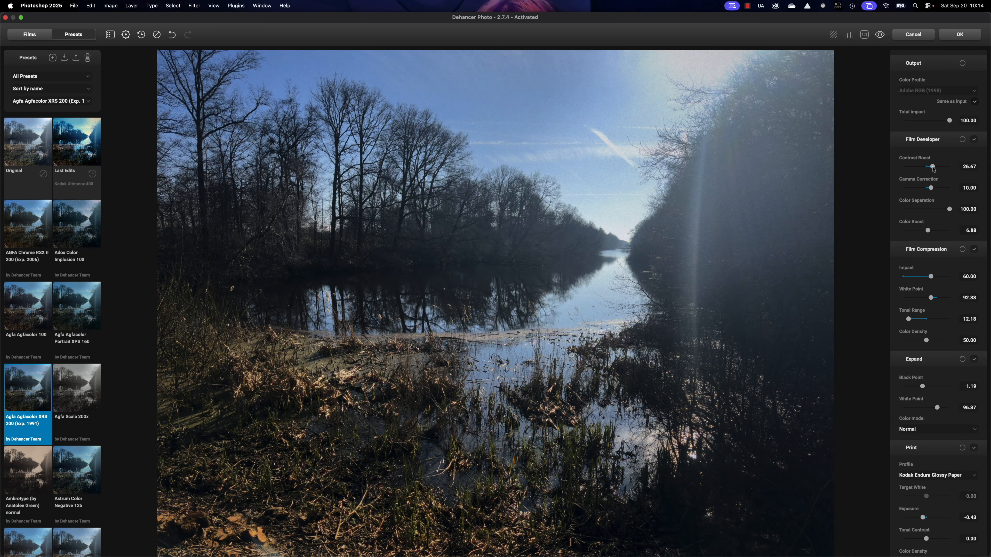
left_click_drag(929, 231, 942, 232)
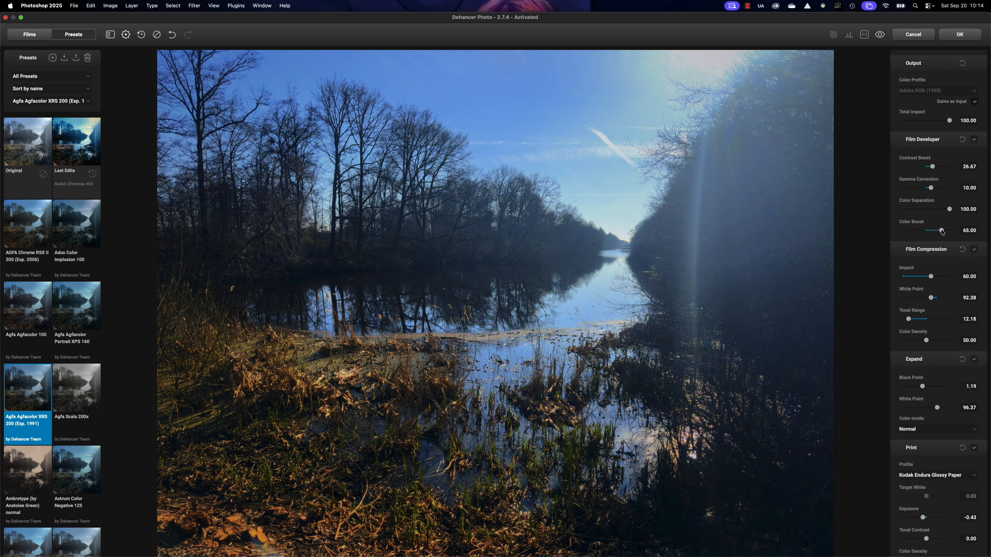
Set Film Compression Impact to 93.33, White Point 95.50, Tonal Range 34.17, Color Density 78.33, and Expand Black Point to 0, White Point 90.75
scroll(943, 233, "down", 3)
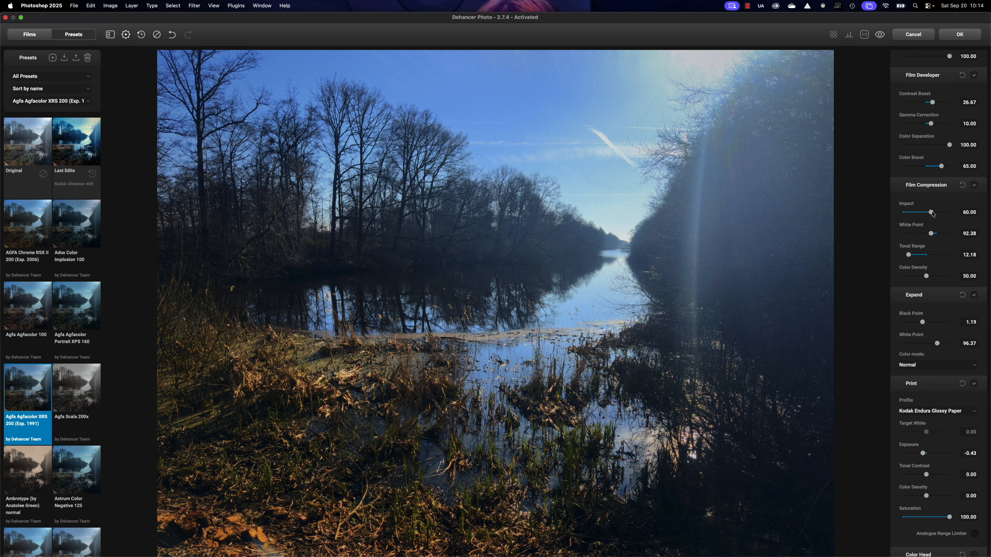
left_click_drag(932, 213, 916, 264)
scroll(939, 275, "down", 3)
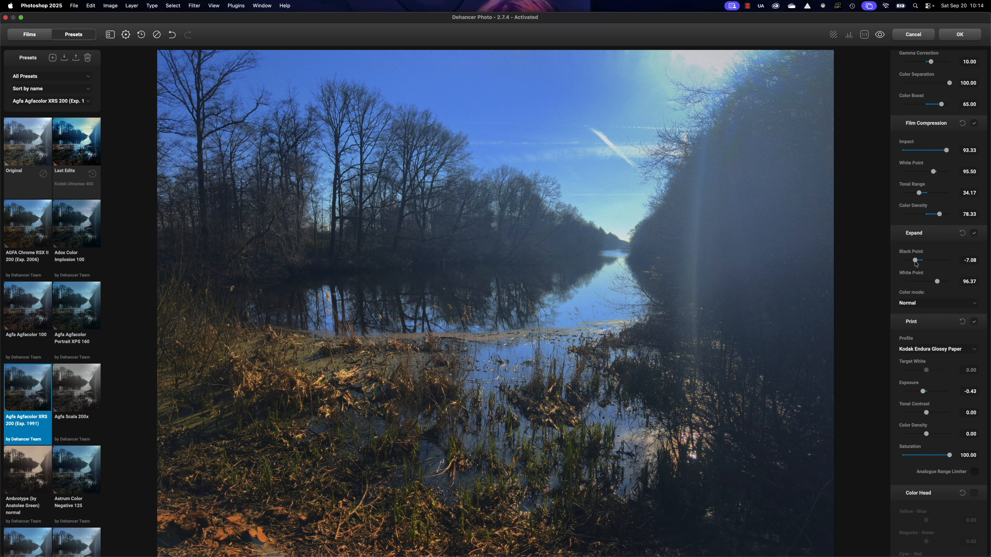
left_click_drag(918, 264, 935, 284)
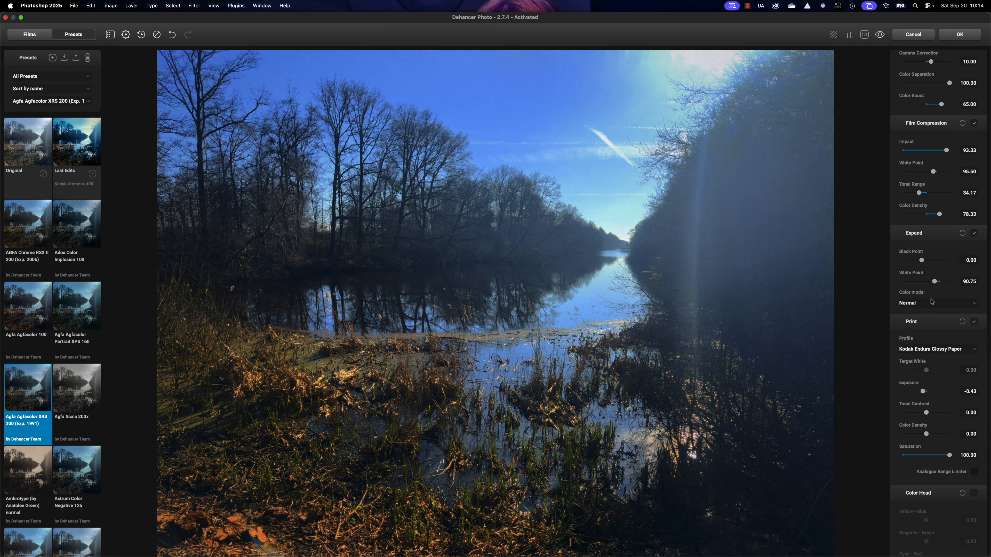
Try the Linear, Cineon Film Log and Fujifilm 3513 print profiles and return to Kodak Endura Glossy Paper
left_click(950, 350)
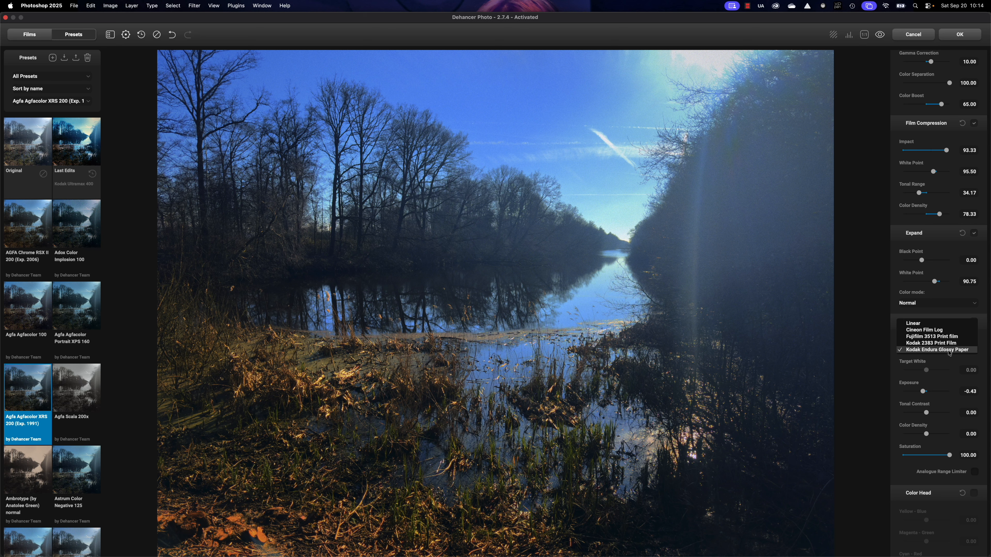
left_click(933, 325)
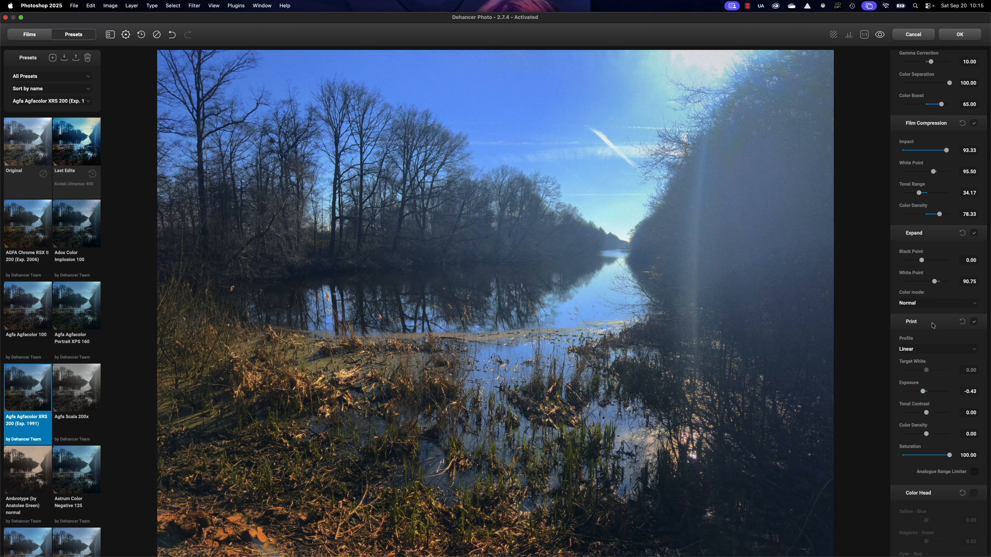
left_click(938, 351)
left_click(934, 356)
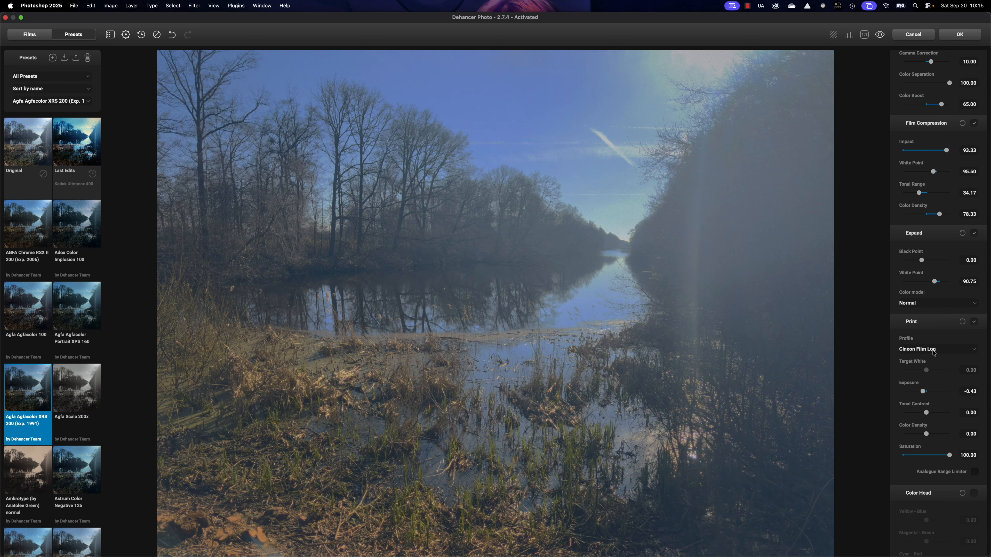
left_click(934, 351)
left_click(932, 356)
left_click(932, 350)
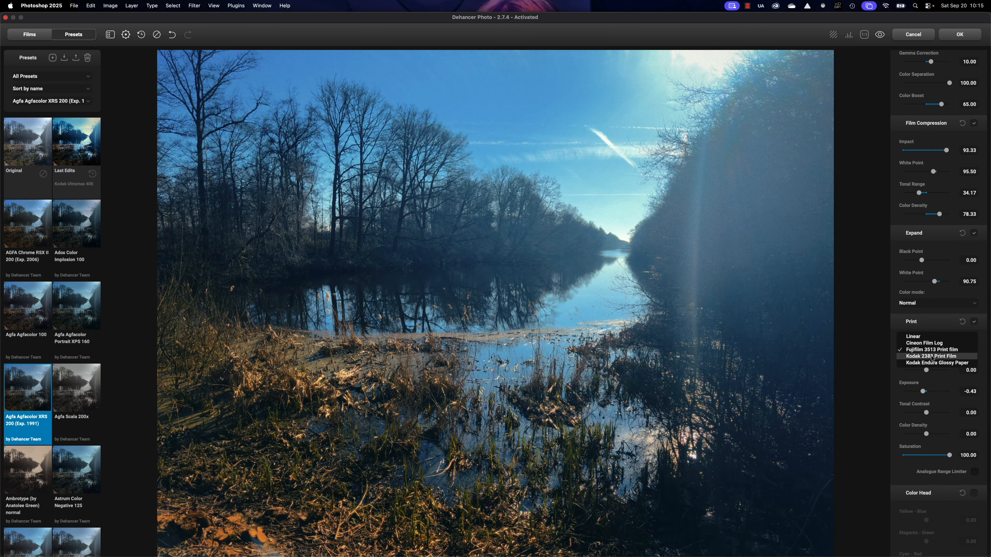
left_click(932, 363)
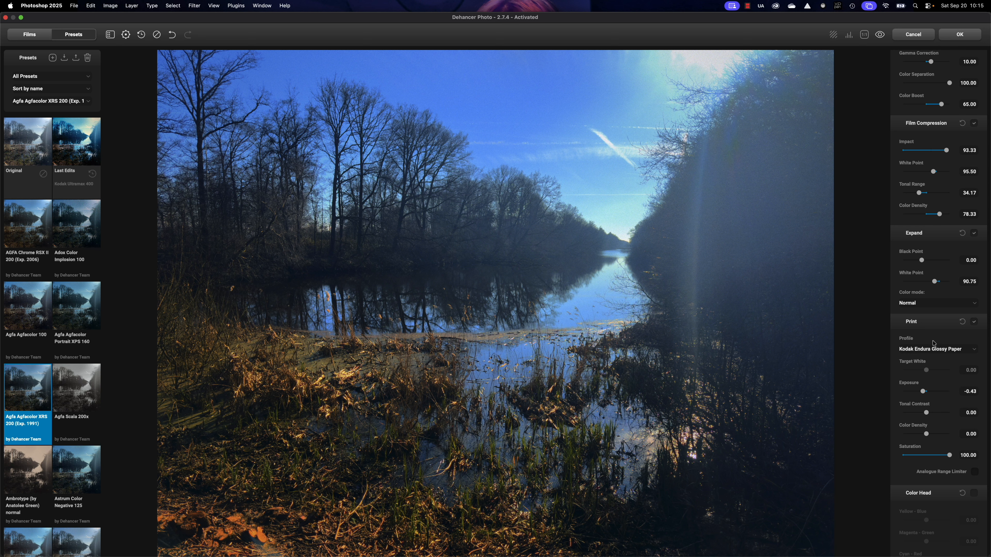
Set the Print Exposure to -0.25, Tonal Contrast to 21.67 and Color Density to 20
scroll(944, 339, "down", 3)
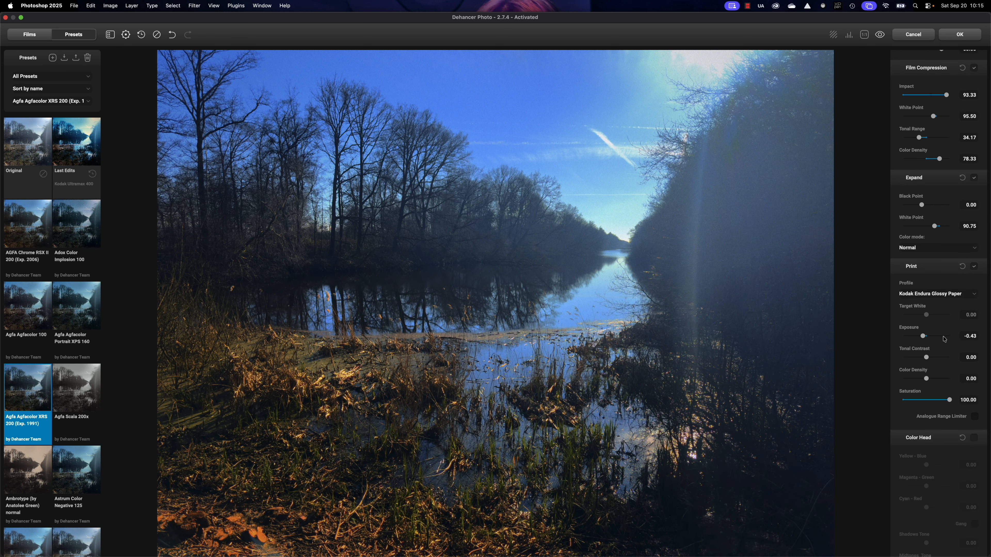
left_click(939, 336)
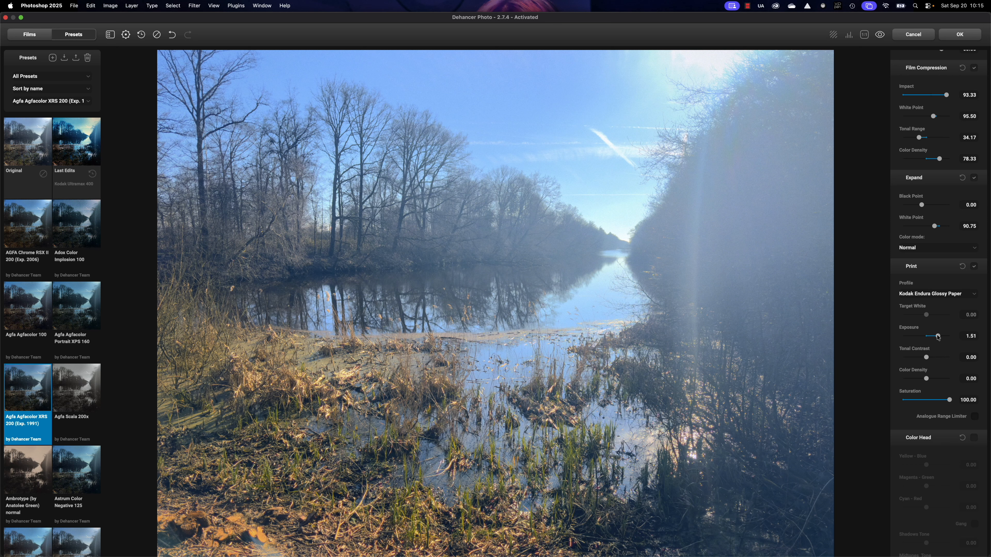
mouse_move(938, 336)
left_mouse_down()
mouse_move(926, 337)
mouse_move(948, 357)
mouse_move(924, 337)
left_mouse_up()
left_click(926, 378)
mouse_move(927, 379)
left_mouse_down()
mouse_move(941, 379)
mouse_move(931, 378)
left_mouse_up()
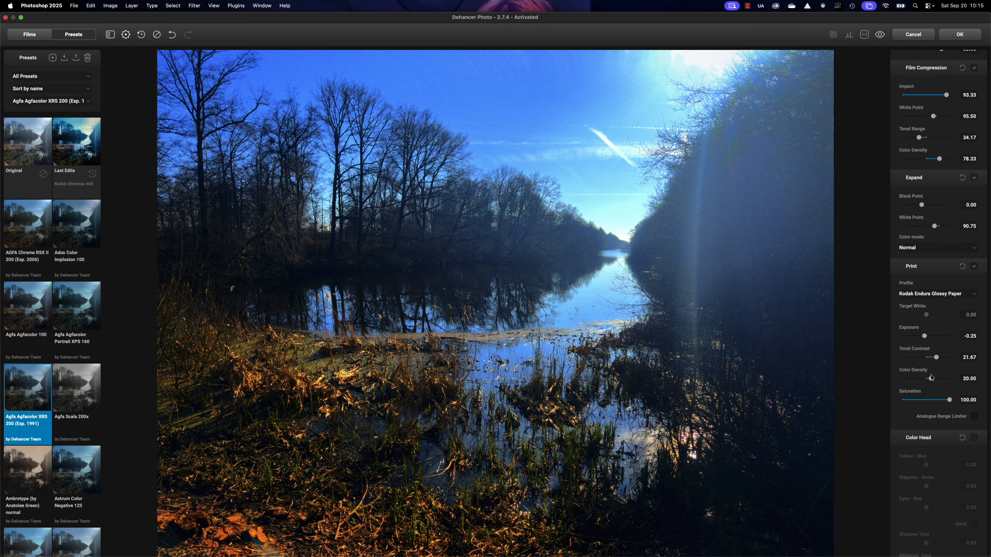
scroll(931, 377, "down", 5)
mouse_move(950, 256)
left_mouse_down()
mouse_move(910, 260)
mouse_move(961, 258)
left_mouse_up()
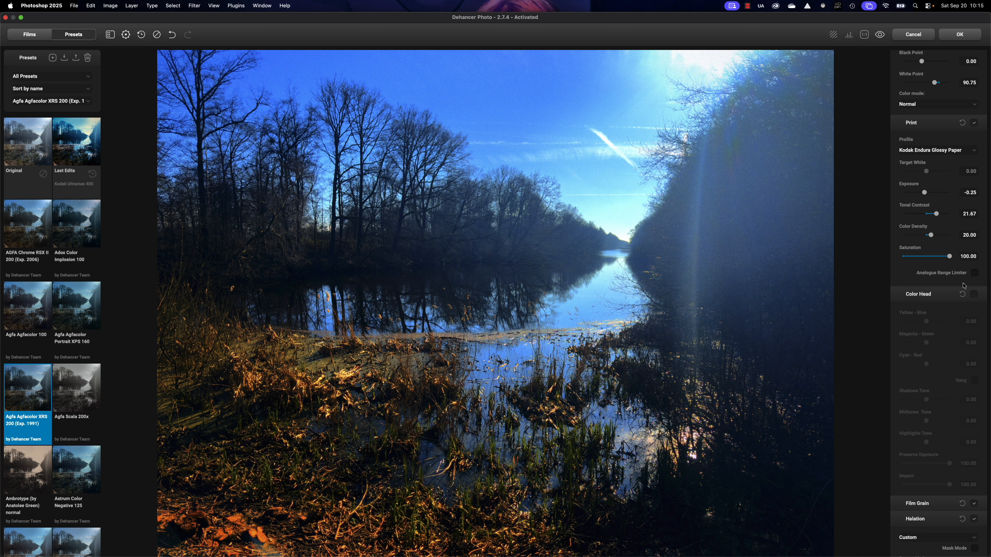
Enable Color Head and set Yellow - Blue to 1.67 and Cyan - Red to -1.67
left_click(970, 296)
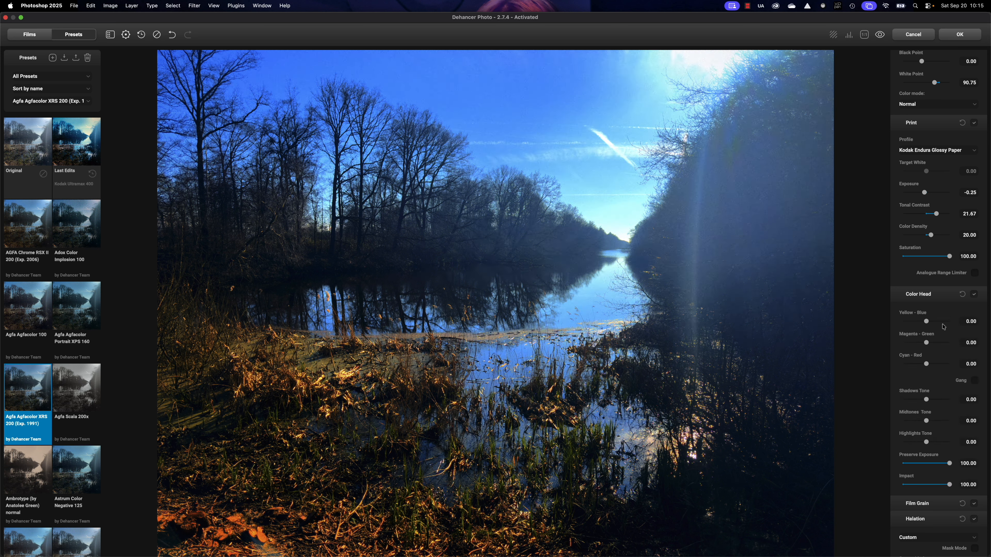
left_click_drag(926, 321, 927, 367)
left_click(922, 322)
left_click_drag(922, 322, 926, 365)
Set the Color Head's Shadows Tone to 36.67, Midtones Tone to -13.33 and Highlights Tone to 20
scroll(927, 366, "down", 3)
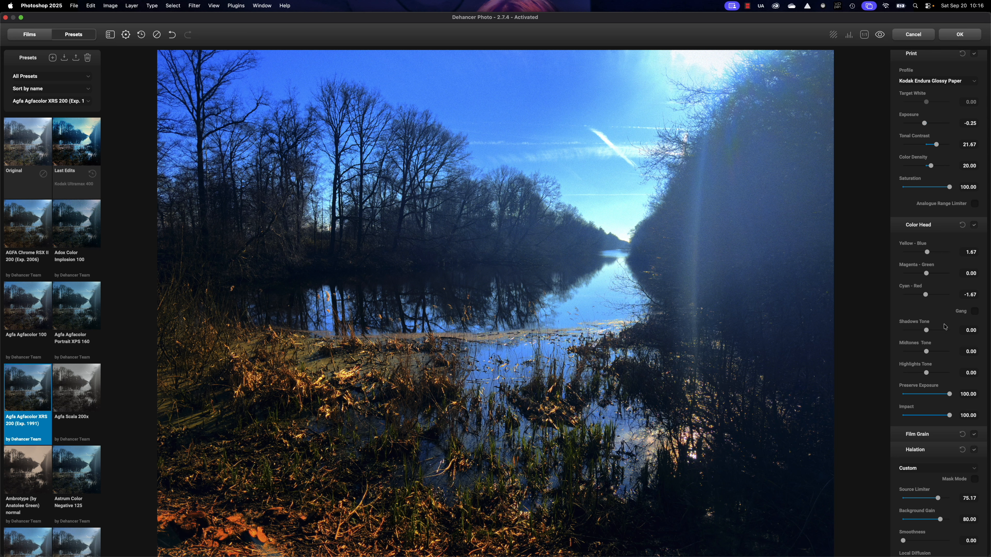
left_click_drag(926, 330, 931, 374)
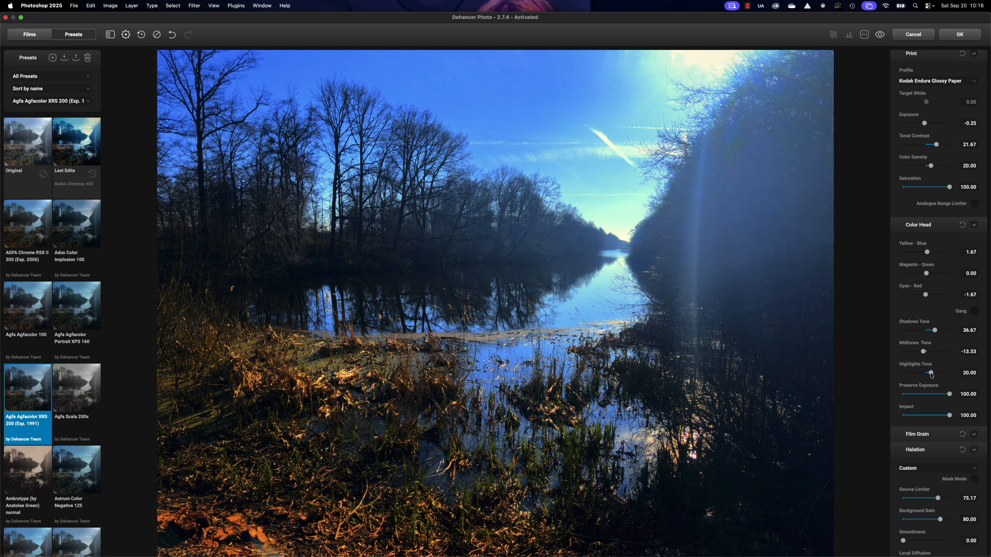
scroll(943, 373, "down", 2)
mouse_move(950, 367)
left_mouse_down()
mouse_move(894, 367)
mouse_move(951, 364)
mouse_move(885, 392)
mouse_move(961, 383)
left_mouse_up()
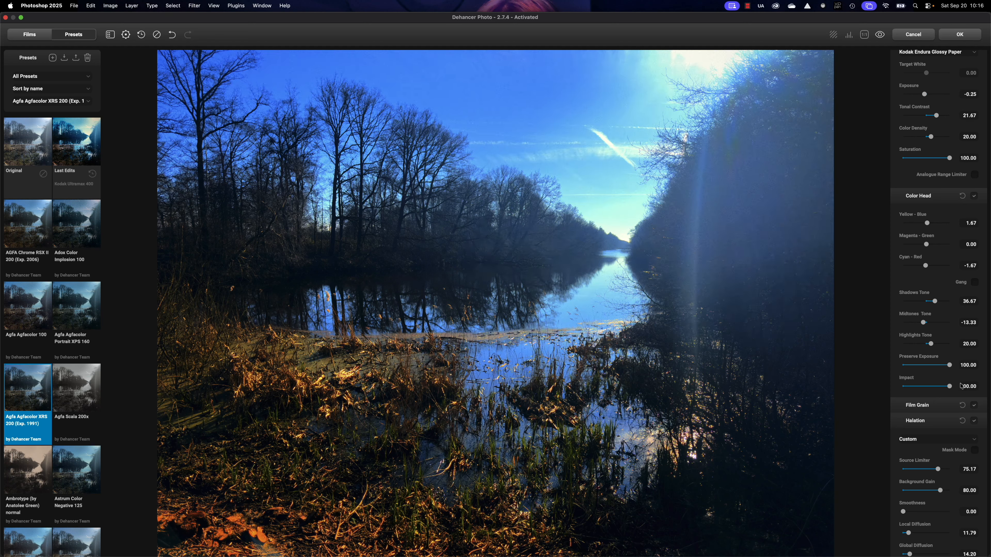
Expand the Film Grain settings and compare the sky and trees at actual size with the grain switched off and on
scroll(960, 386, "down", 5)
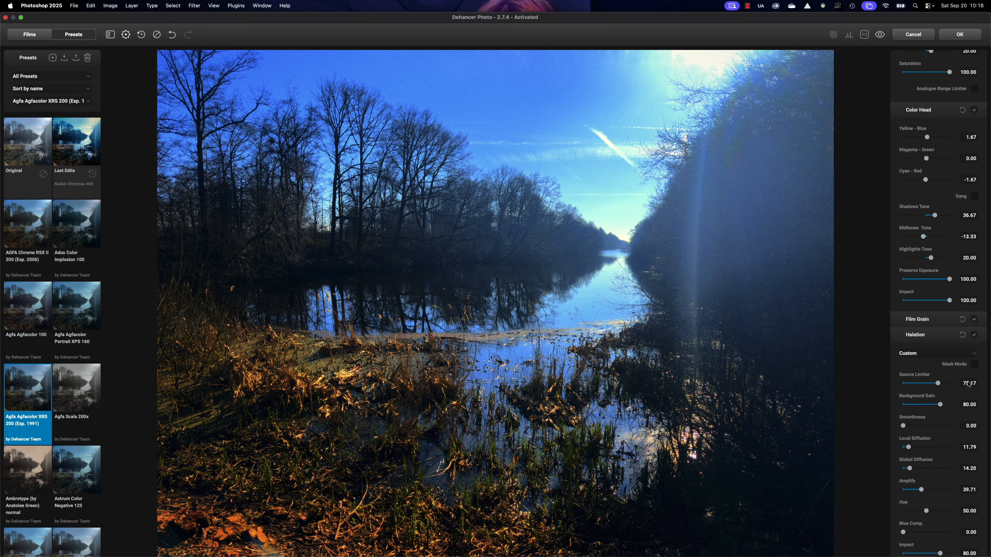
left_click(975, 320)
left_click(929, 323)
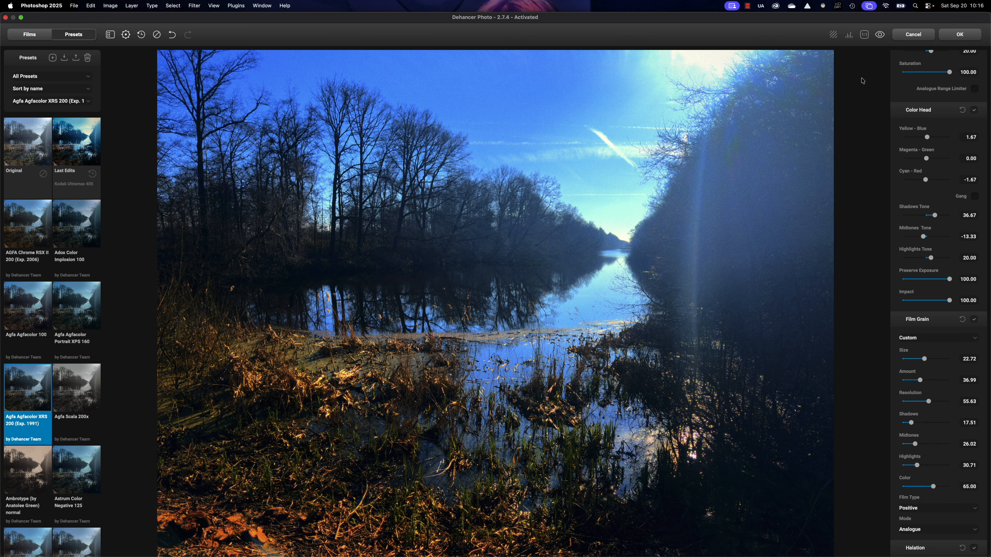
left_click(865, 34)
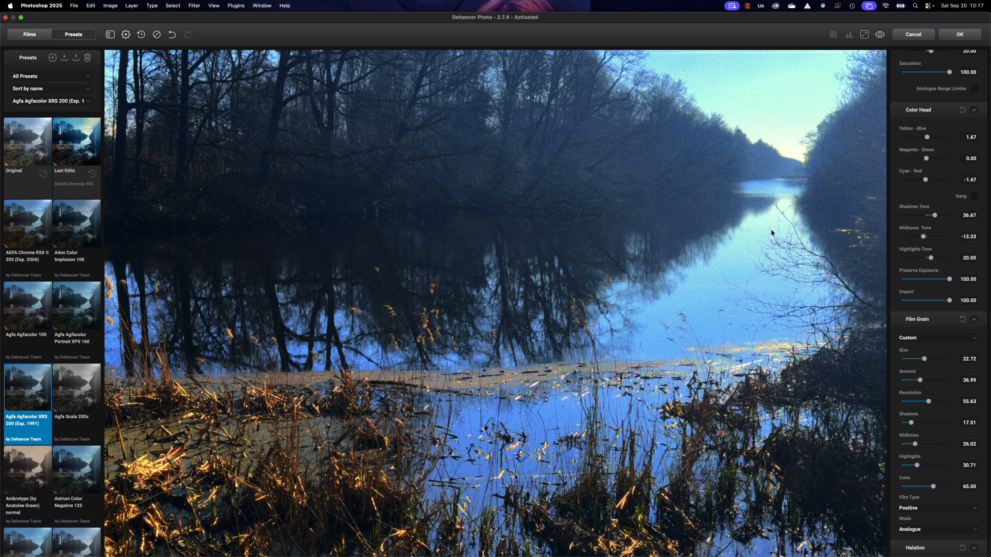
left_click_drag(772, 233, 738, 393)
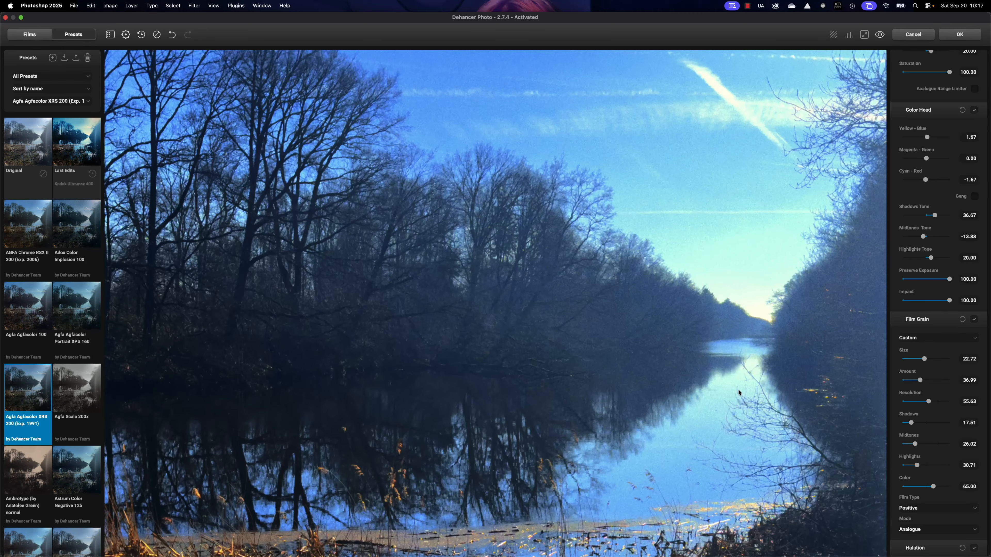
left_click(974, 319)
left_click(974, 320)
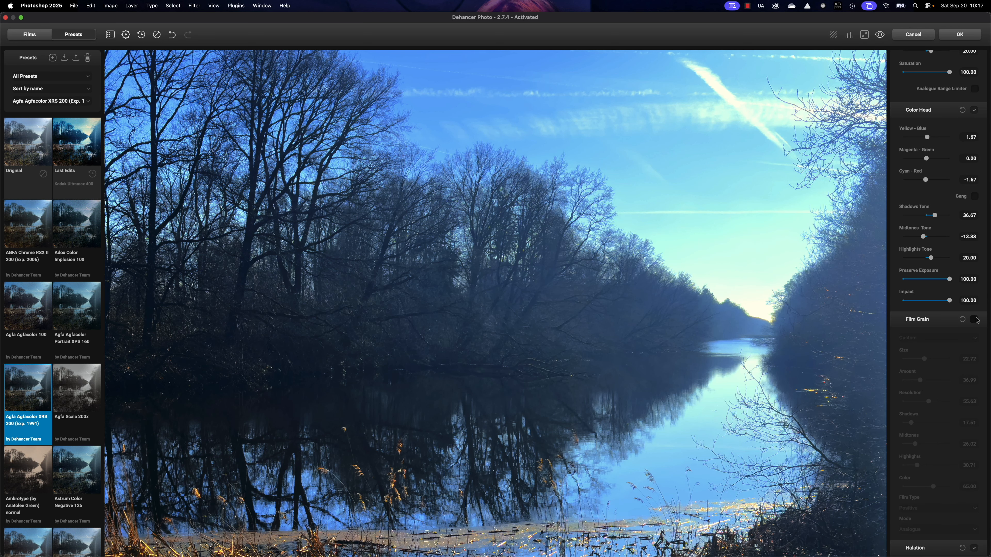
left_click(974, 320)
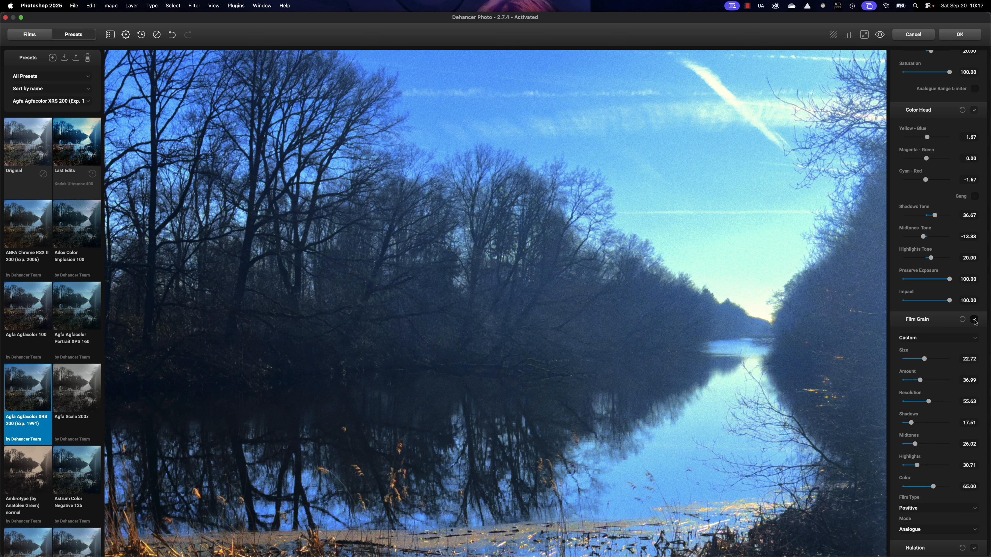
Reduce the Film Grain Size to 4.13 and Amount to 16.67, and switch Film Grain off
left_click(974, 320)
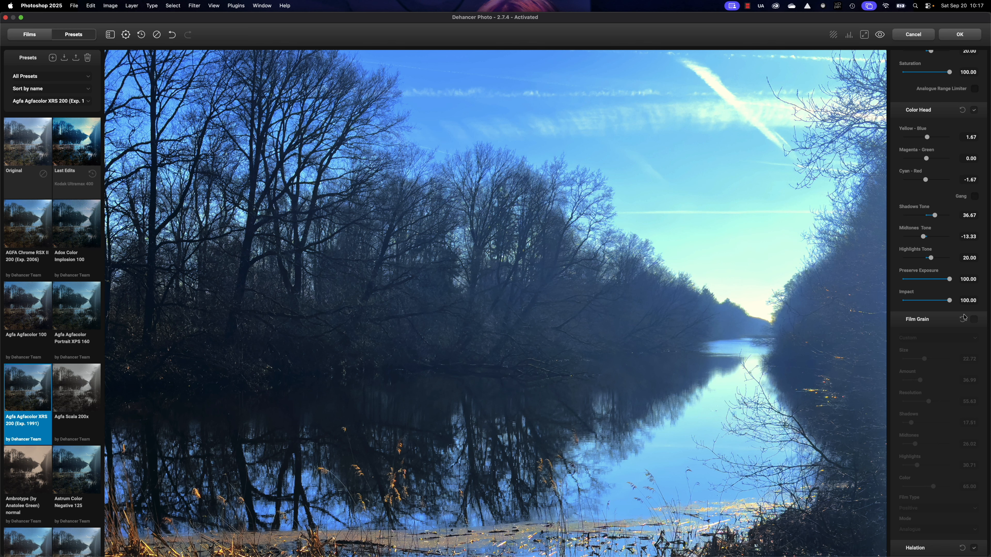
left_click(974, 319)
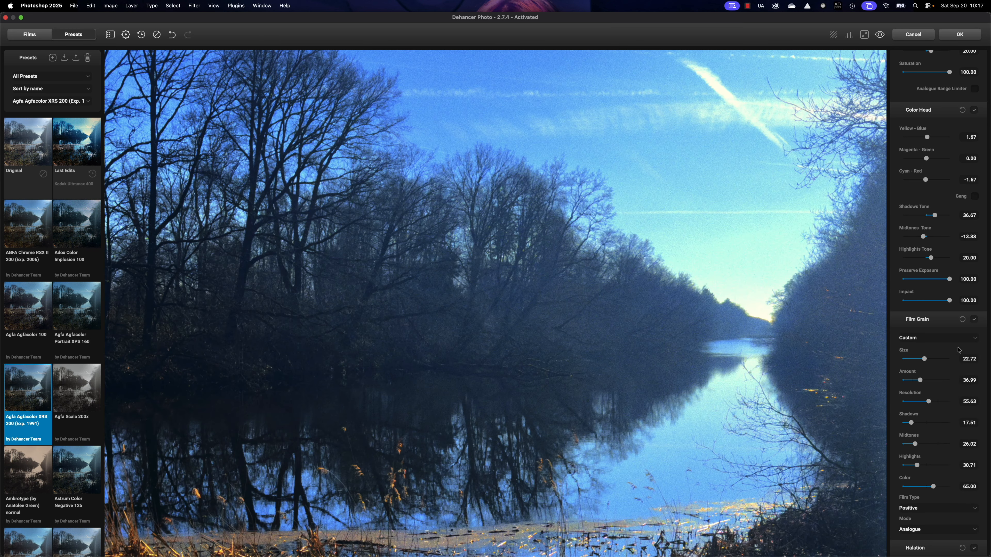
left_click_drag(925, 359, 911, 383)
left_click(974, 319)
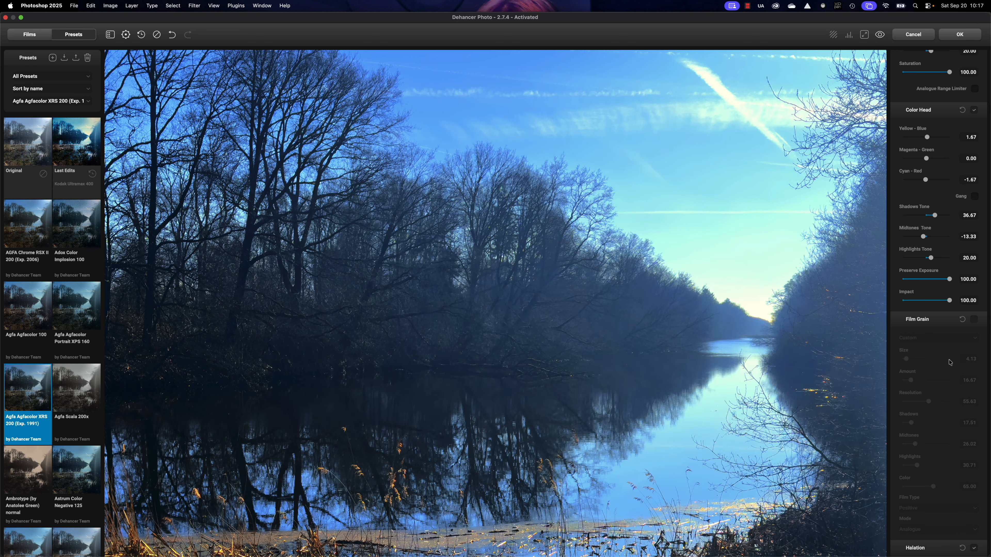
Fit the whole photo in the preview and set the Halation Local Diffusion to 45.83 and Global Diffusion to 36.67
scroll(950, 363, "down", 7)
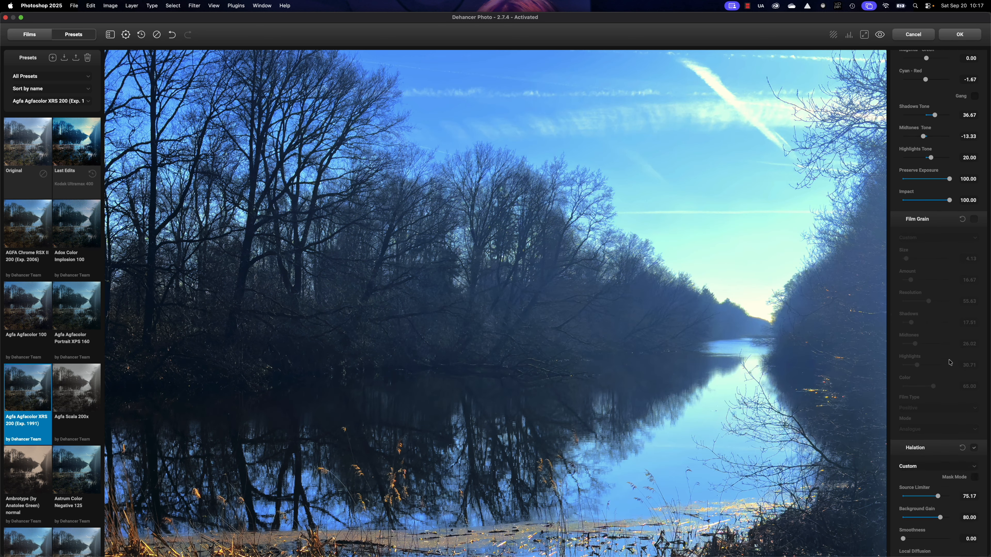
scroll(950, 363, "down", 1)
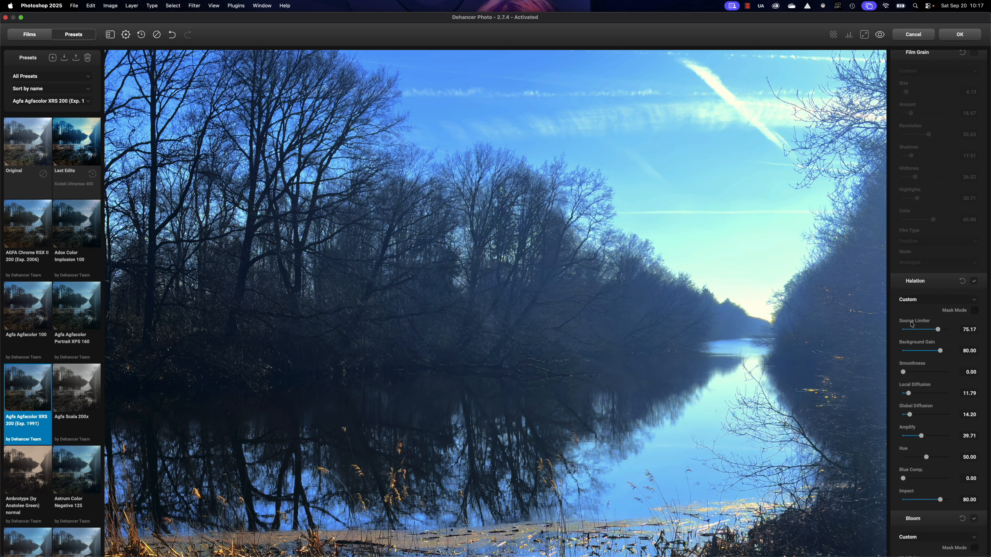
scroll(897, 339, "down", 2)
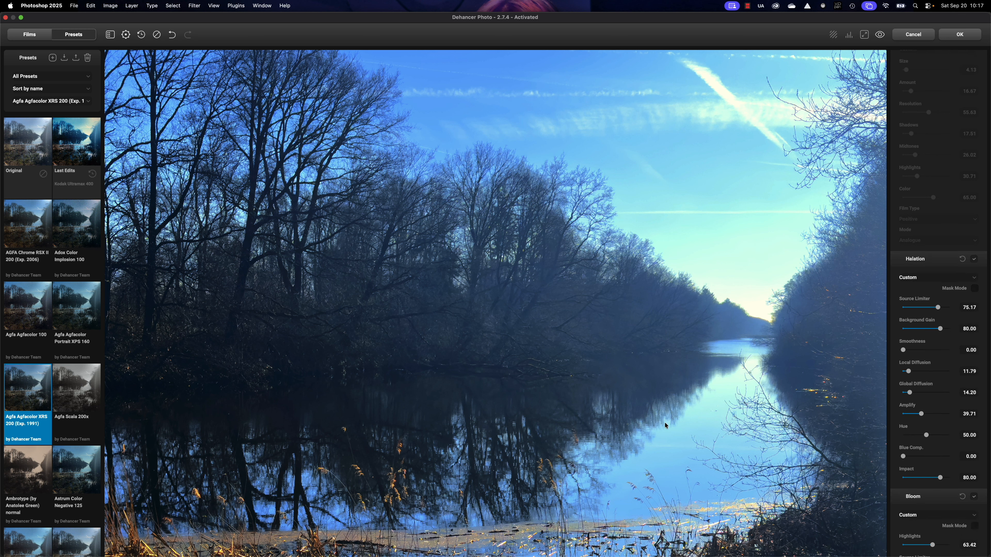
left_click(865, 34)
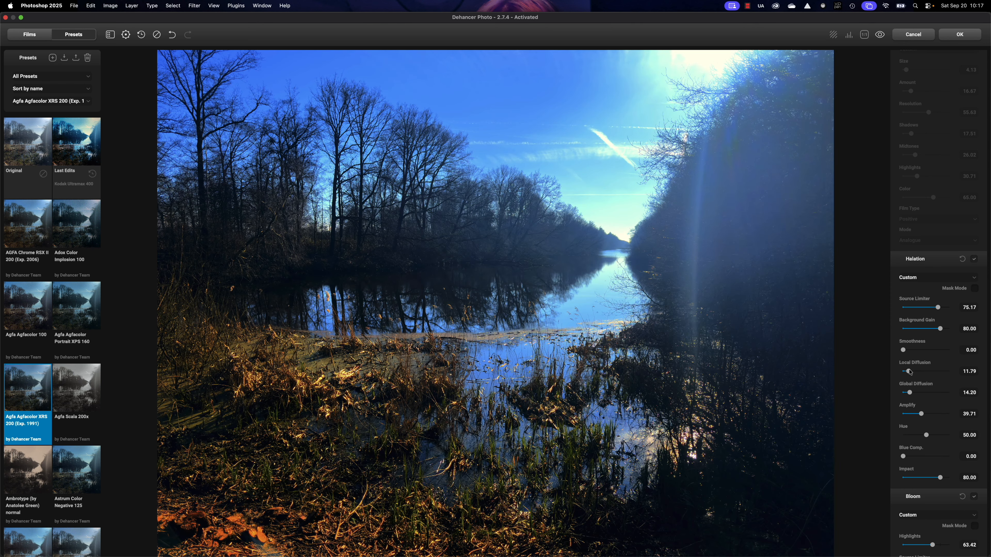
mouse_move(908, 371)
left_mouse_down()
mouse_move(941, 371)
mouse_move(964, 399)
mouse_move(951, 374)
mouse_move(920, 393)
mouse_move(924, 373)
left_mouse_up()
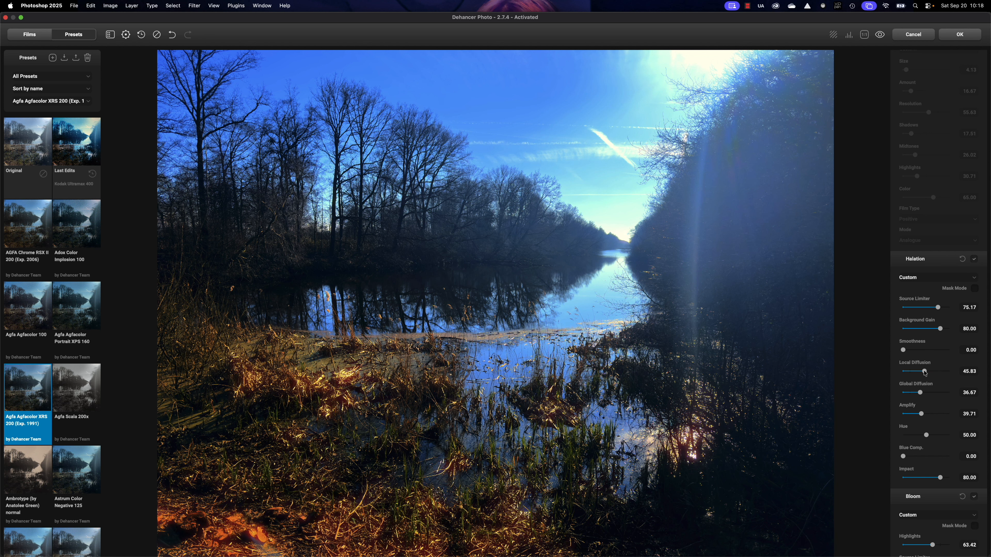
Set the Bloom Details to 78.33 and Amplify to 54.17
scroll(933, 381, "down", 10)
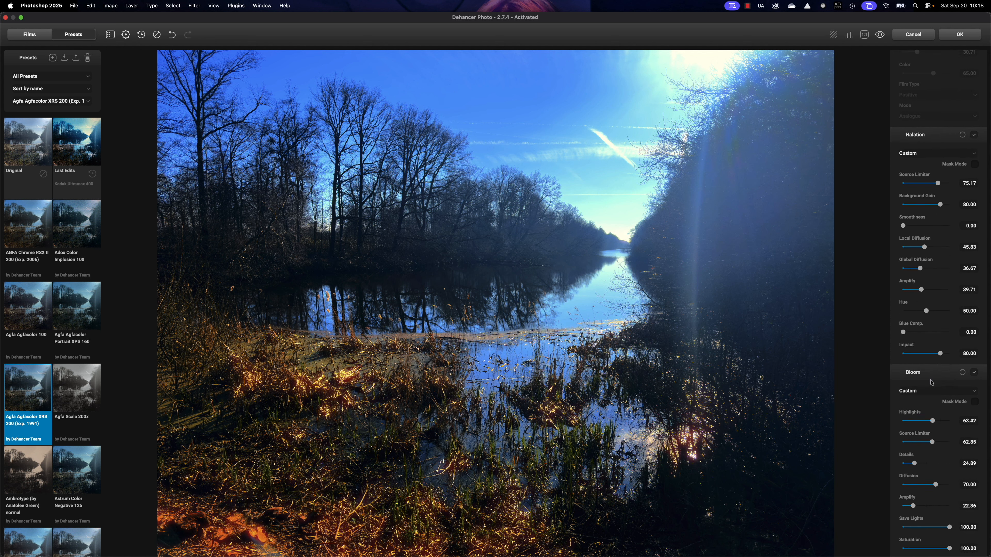
left_click_drag(914, 368, 940, 368)
mouse_move(913, 411)
left_mouse_down()
mouse_move(951, 410)
mouse_move(929, 411)
left_mouse_up()
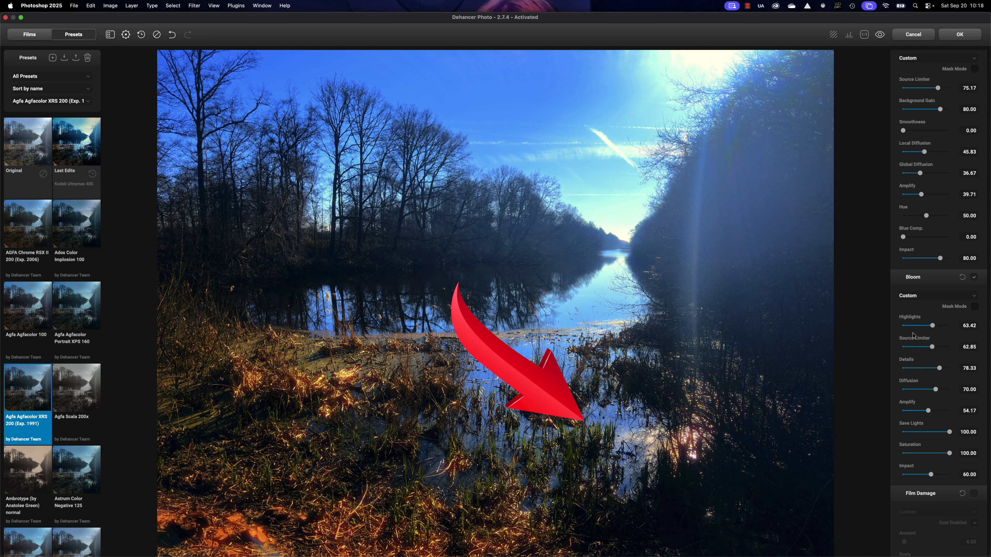
Try Film Damage with Dust and Hairs Amount at 128, Hairs Scale 95 and Hairs Size Balance 89.17, and switch it off
scroll(913, 336, "down", 8)
scroll(913, 336, "down", 1)
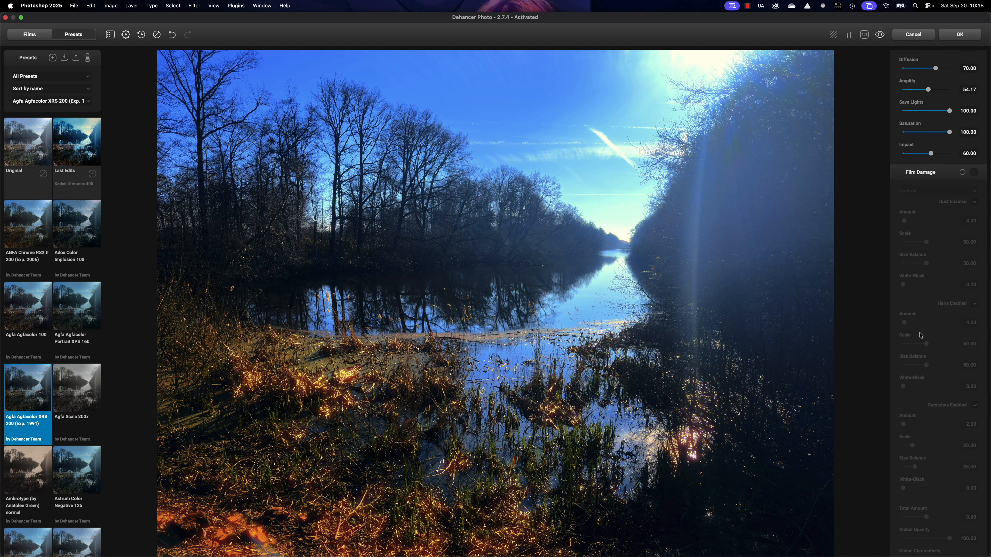
left_click(974, 172)
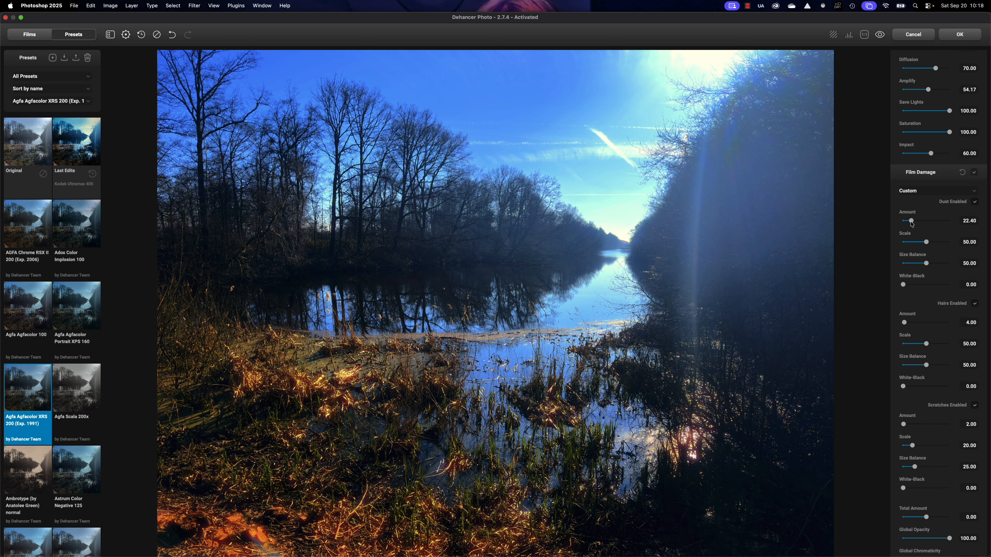
left_click_drag(904, 221, 965, 225)
left_click_drag(904, 322, 963, 324)
left_click_drag(926, 344, 945, 366)
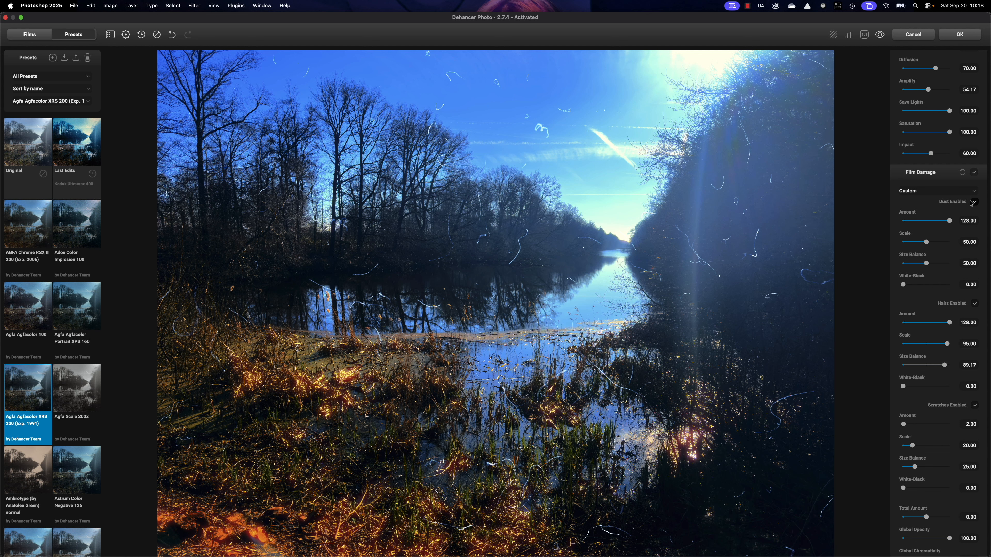
left_click(975, 173)
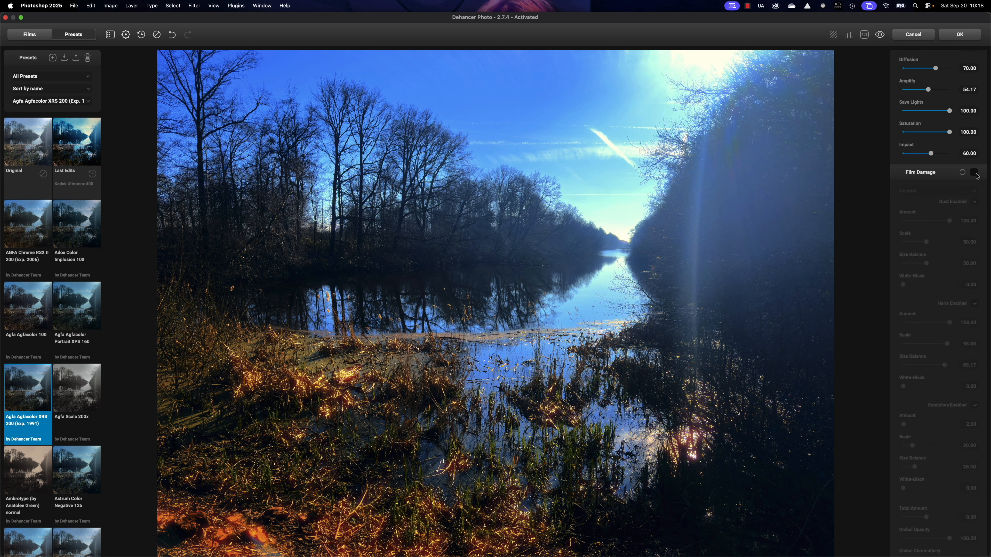
Try Overscan with the Ultra 16mm 1.85:1, Super 8mm 1.33:1 and Ultra Panavision 65mm 2.76:1 gate types, and switch it off
scroll(921, 295, "down", 10)
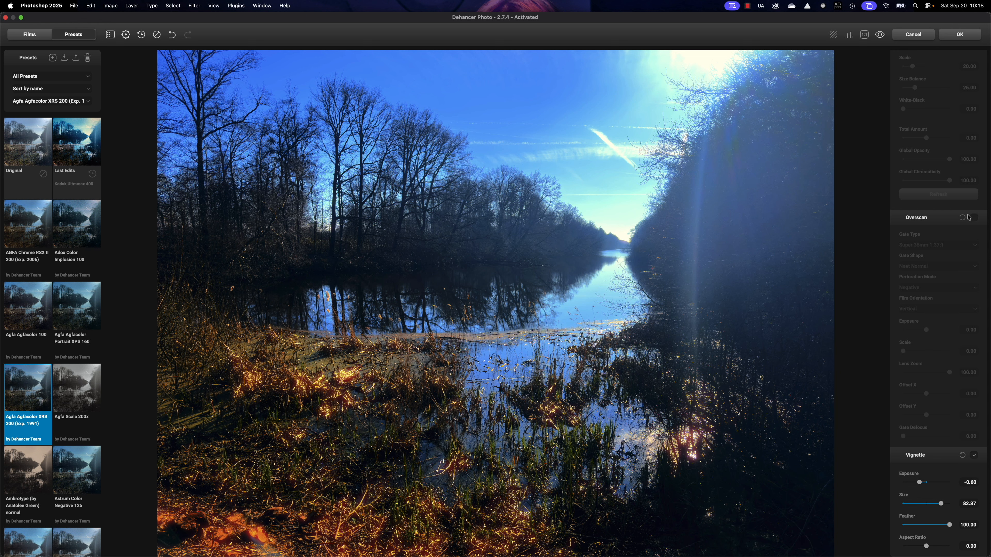
left_click(975, 218)
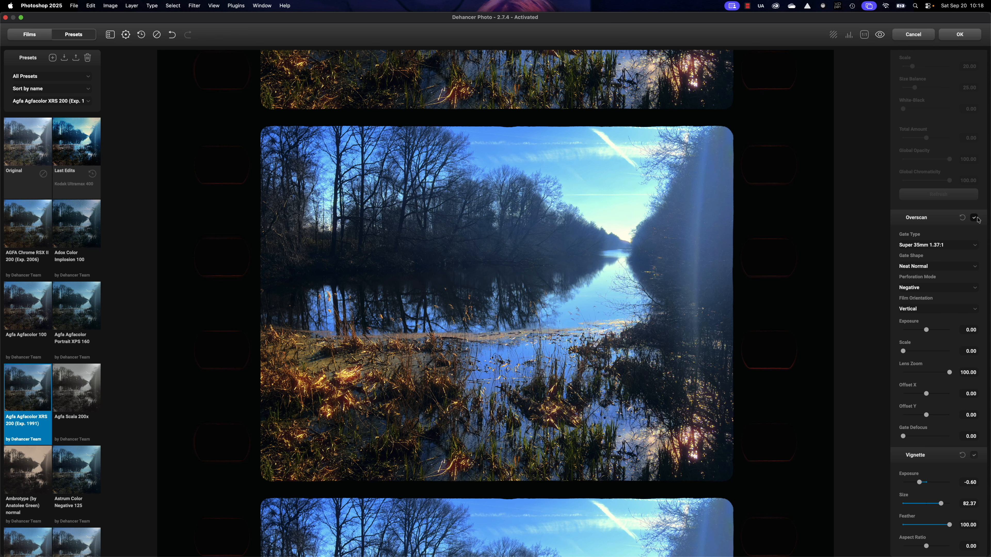
left_click(944, 245)
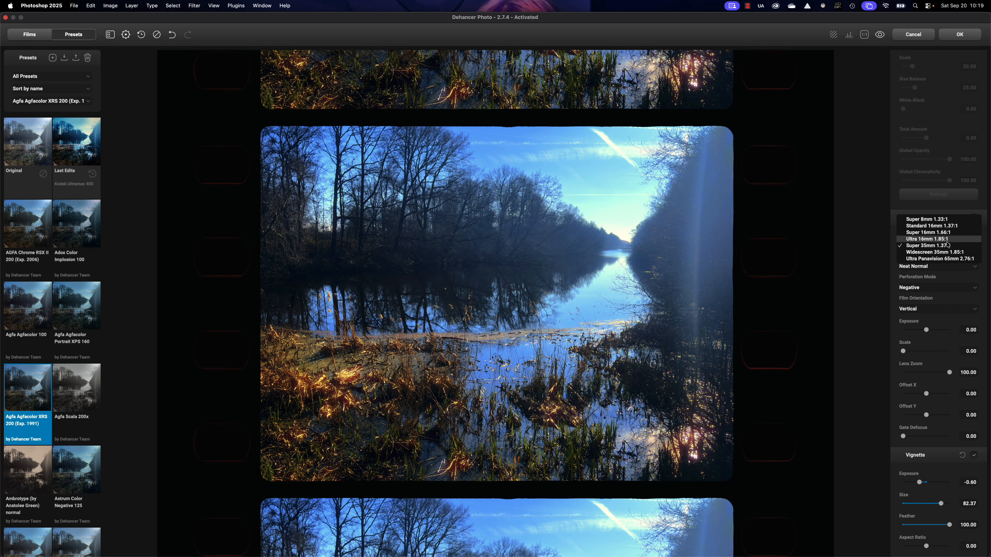
left_click(944, 239)
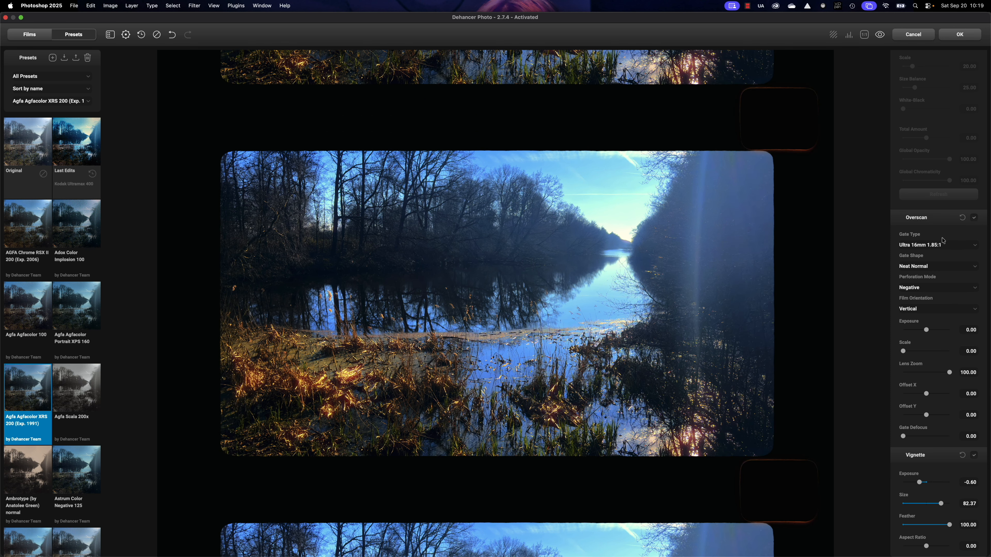
left_click(947, 247)
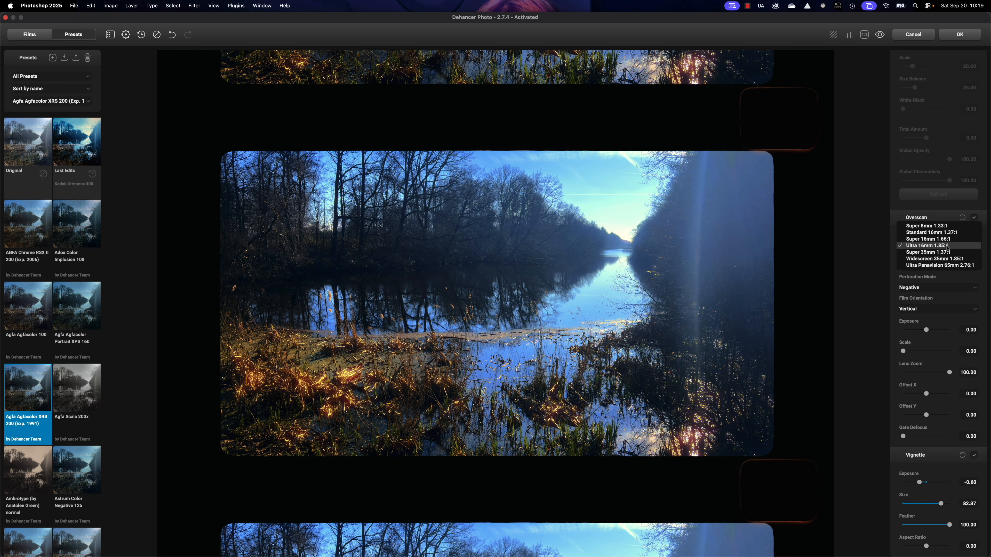
left_click(939, 226)
left_click(941, 246)
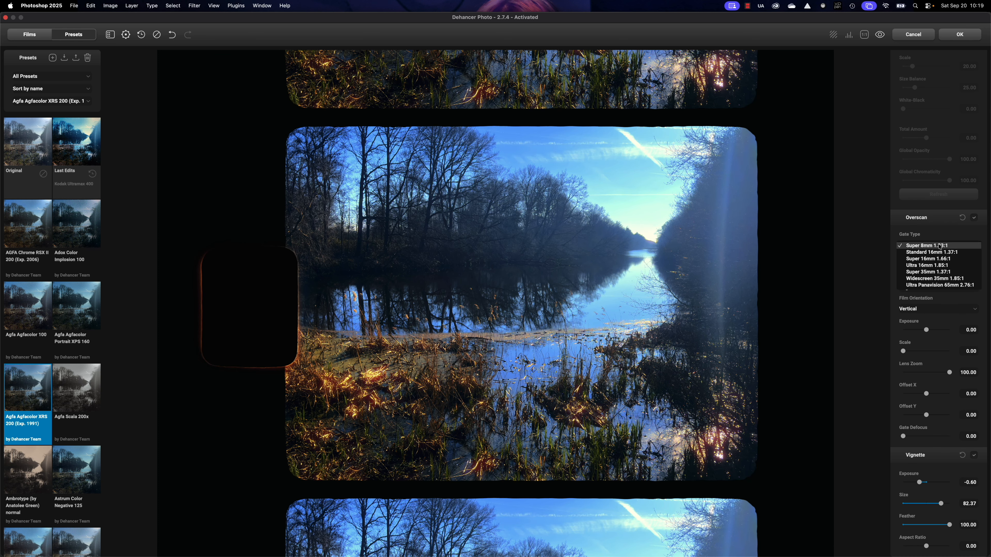
left_click(934, 285)
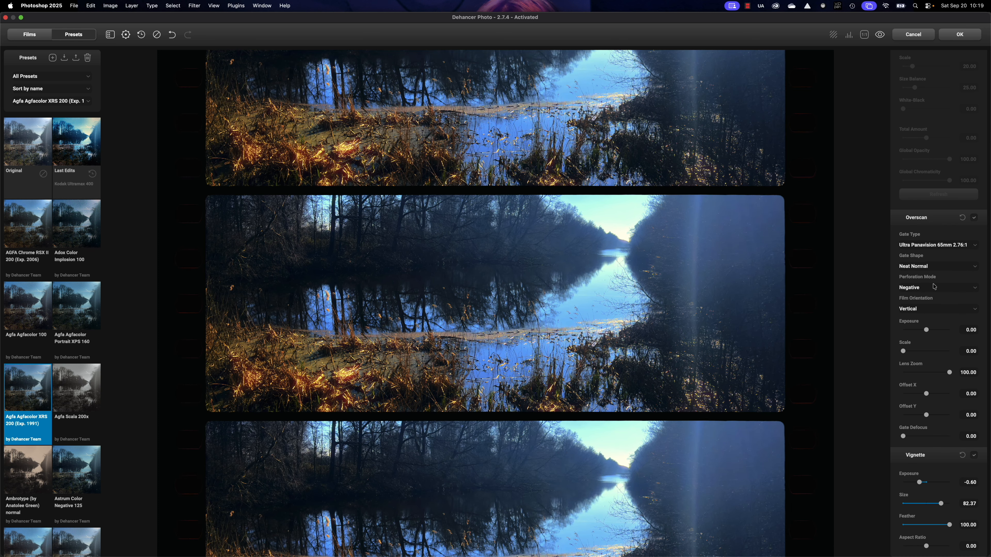
left_click(974, 217)
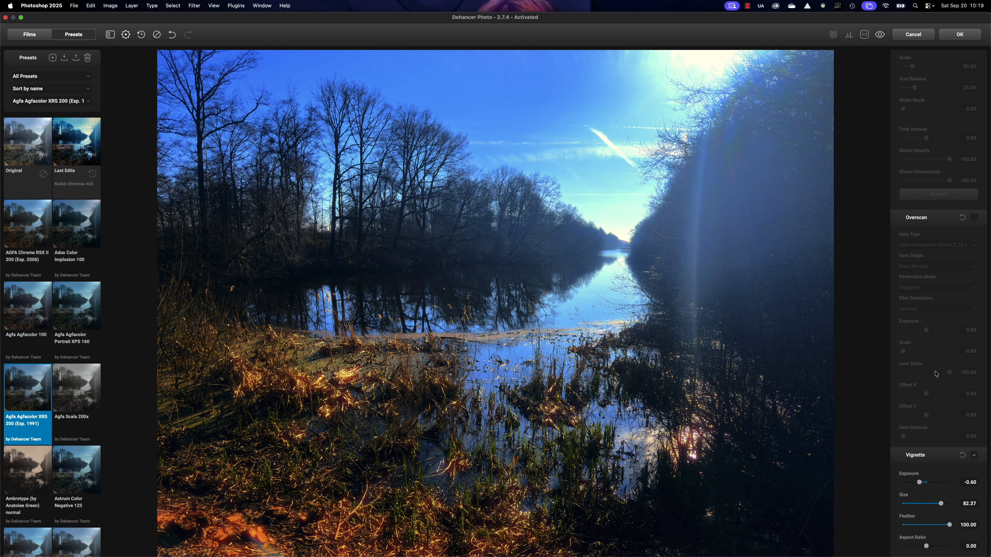
Set the Vignette Exposure to -0.40, Size to 50, Feather to 40 and Aspect Ratio to 5
left_click(976, 456)
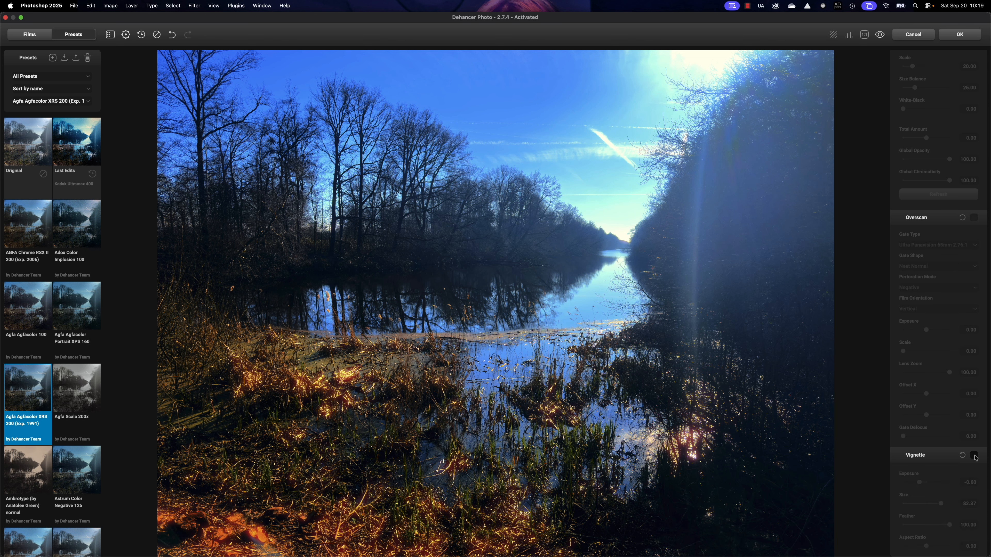
left_click(976, 456)
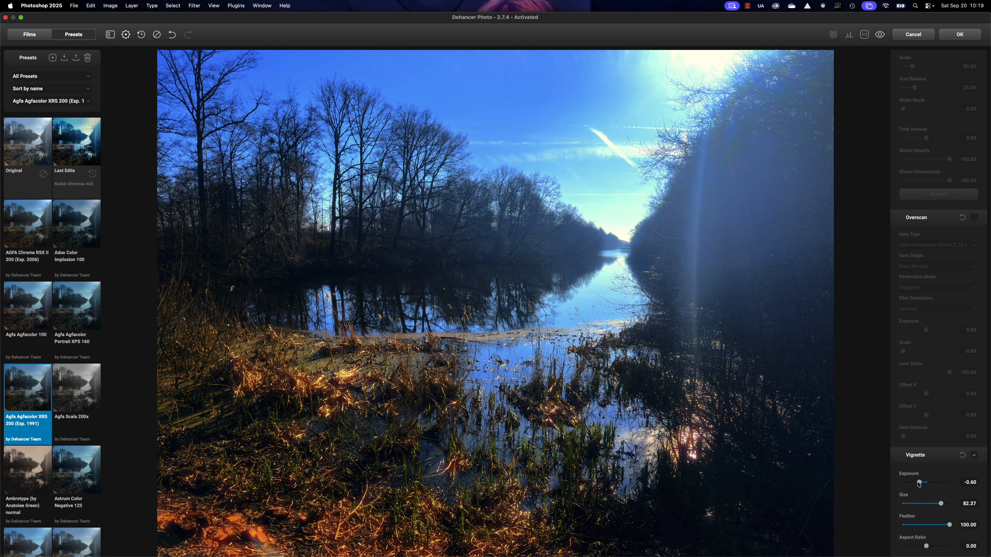
left_click_drag(920, 483, 952, 504)
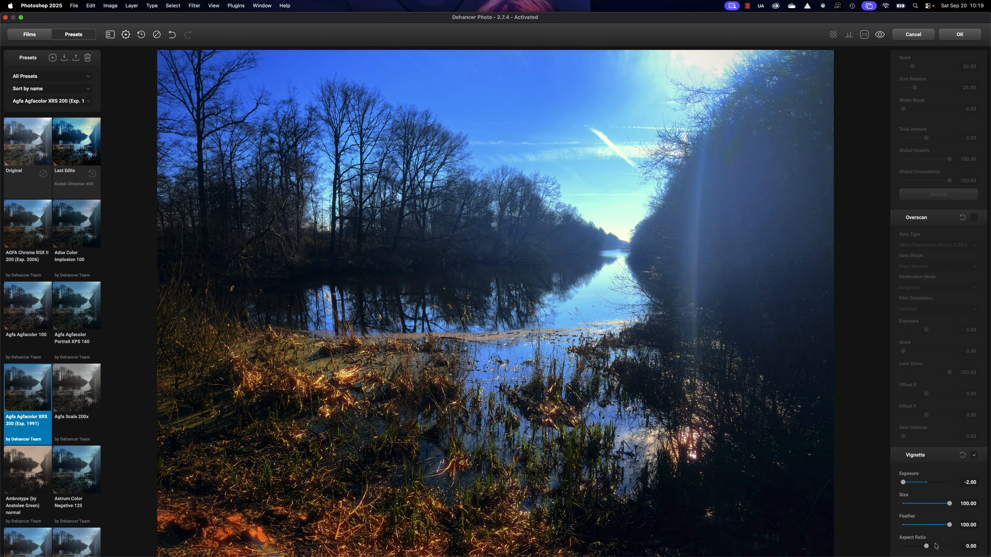
left_click_drag(929, 547, 957, 550)
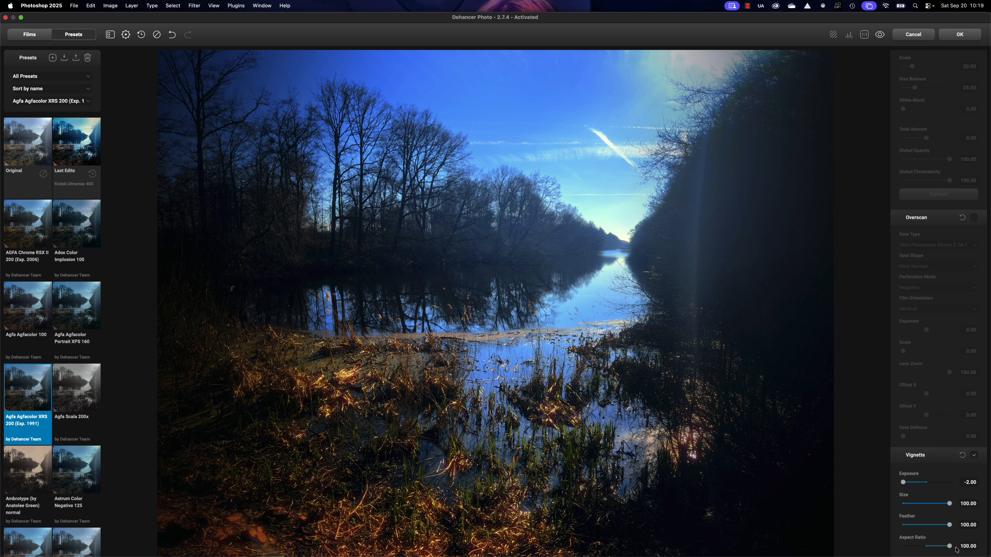
left_click_drag(951, 549, 922, 483)
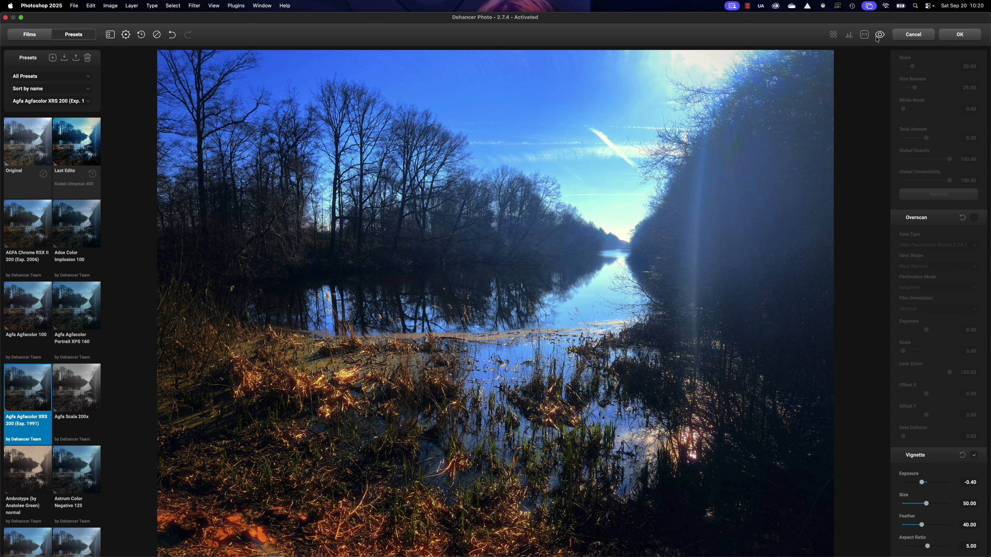
Compare the lake photo before and after the film look, and close the Dehancer window
left_click(880, 34)
left_click(882, 35)
left_click(882, 36)
left_click(881, 36)
left_click(882, 36)
left_click(882, 36)
left_click(922, 38)
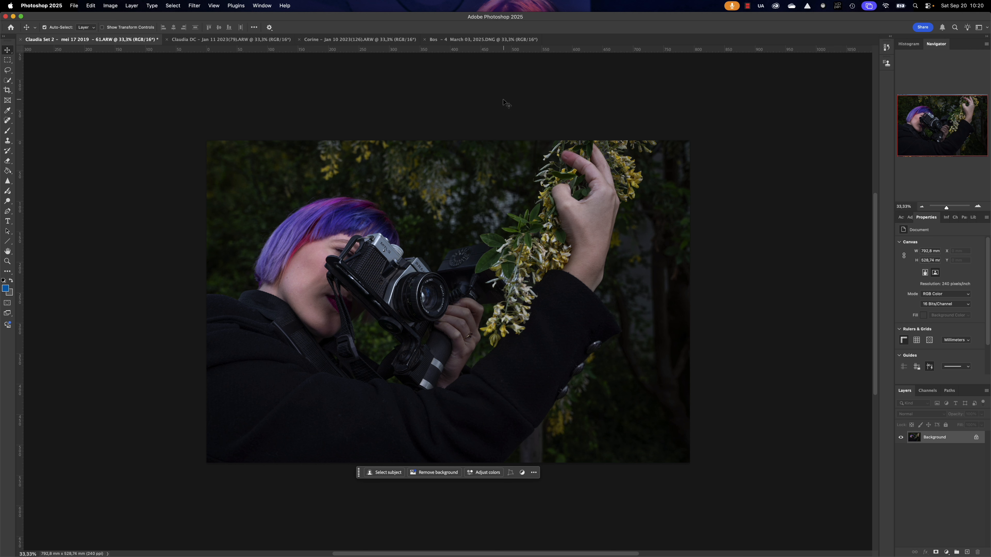
Open the Dehancer filter on the photo of the purple-haired woman with a camera
left_click(194, 5)
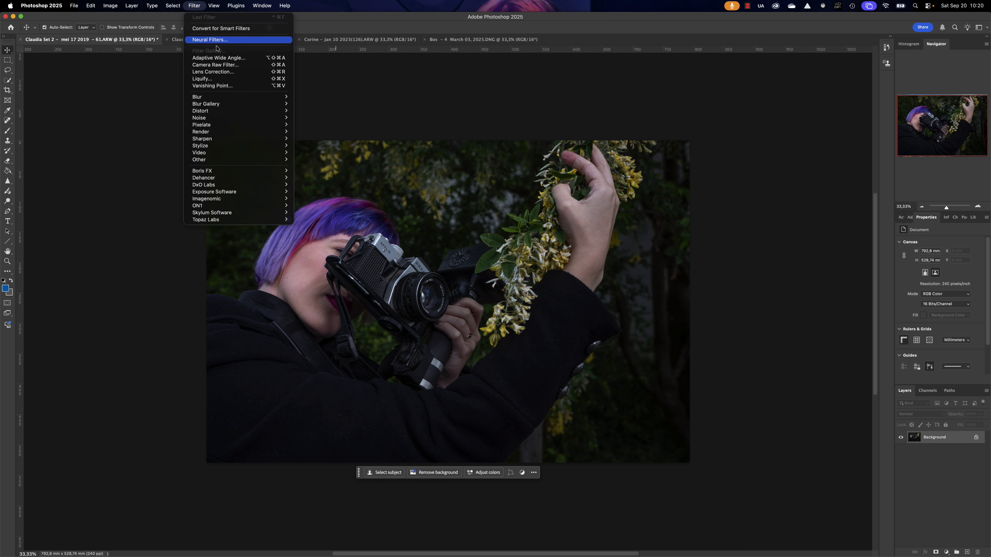
mouse_move(237, 140)
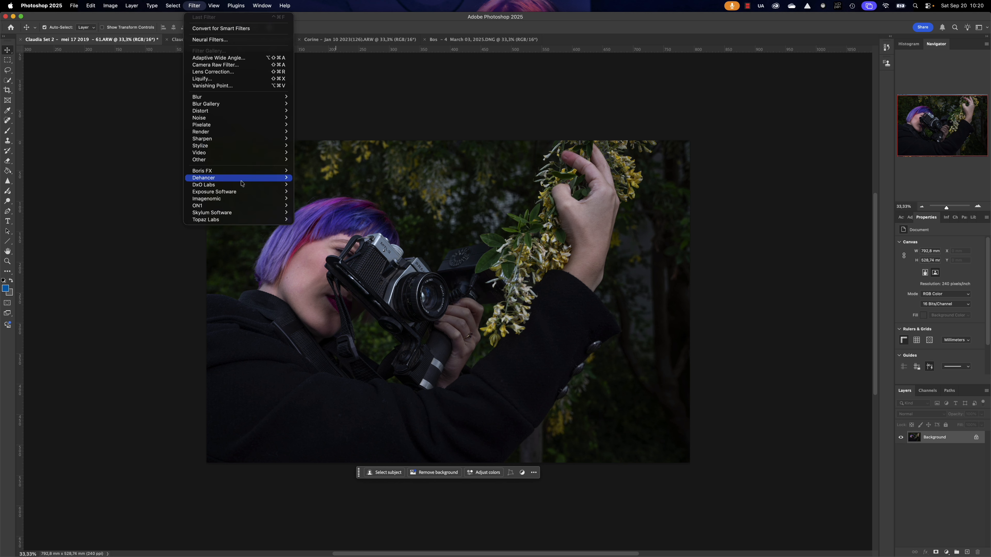
mouse_move(241, 180)
left_click(305, 180)
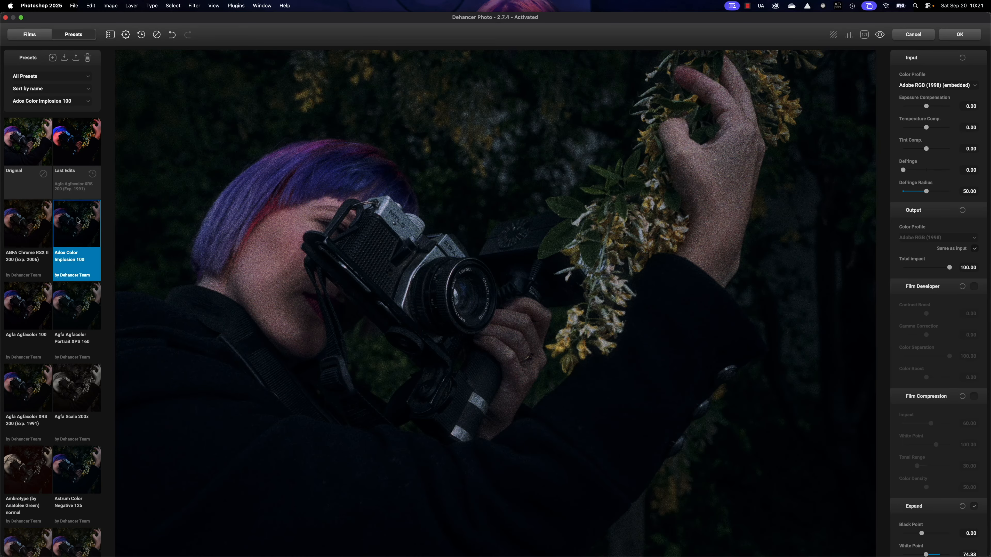
Try several film presets, including Cinestill 800T + Kodak Endura, and apply Fuji Eterna Vivid 500 (Exp. 2013) + 2383
left_click(42, 351)
scroll(40, 349, "down", 5)
left_click(40, 340)
left_click(66, 392)
scroll(66, 398, "down", 3)
left_click(68, 406)
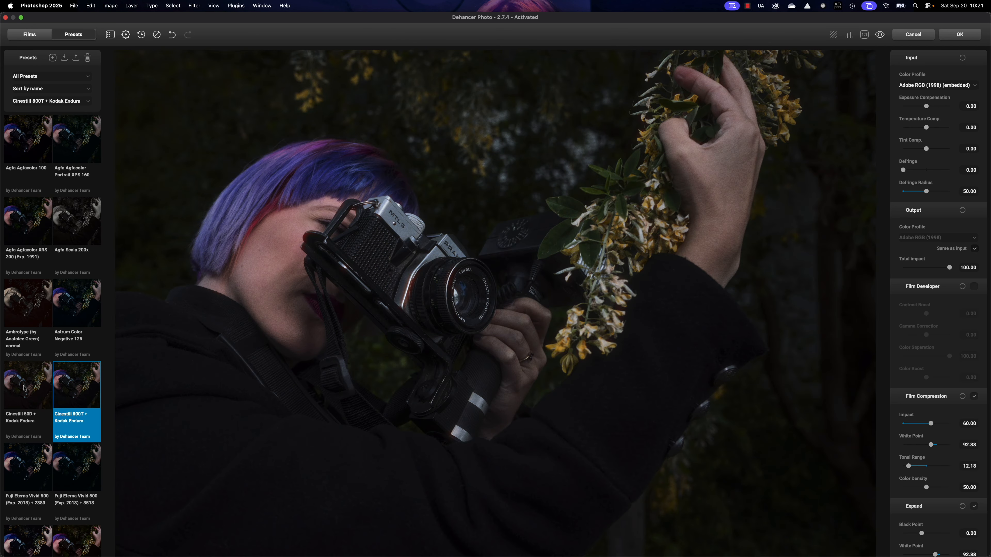
scroll(58, 407, "down", 3)
left_click(48, 406)
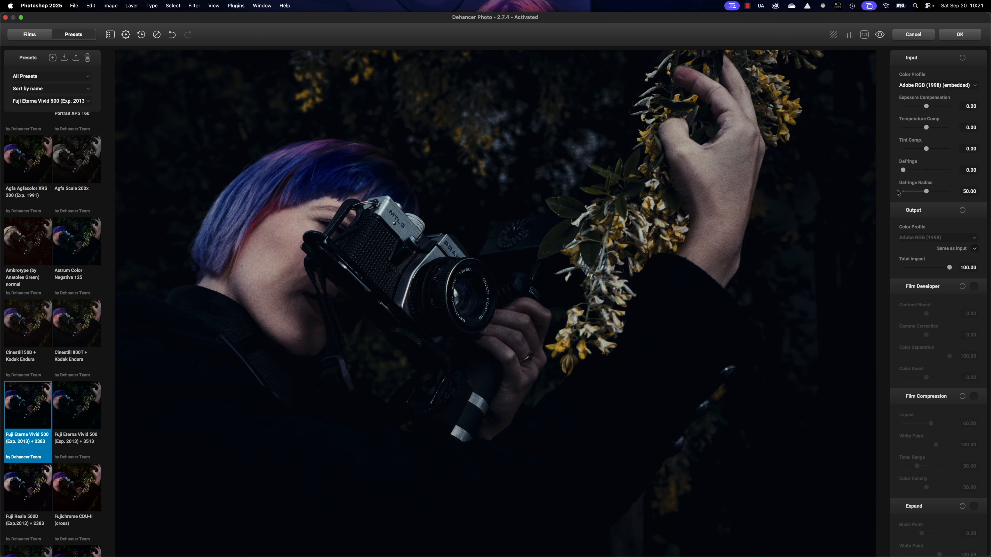
Set the input Exposure Compensation to 0.40
left_click_drag(930, 110, 930, 109)
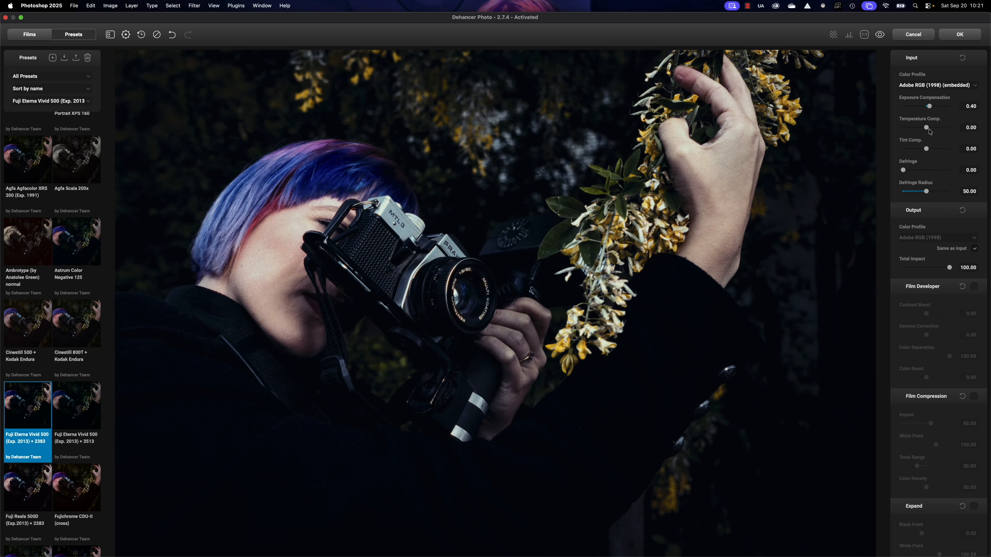
scroll(912, 174, "down", 4)
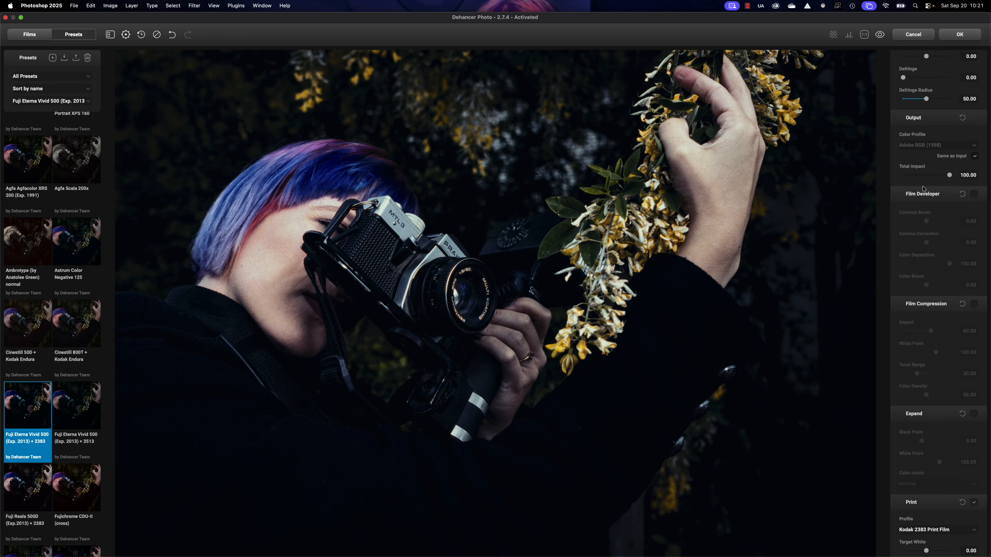
Enable Film Developer and set Contrast Boost to 23.33, Gamma Correction to 13.33, and Color Boost to 65.00
left_click(975, 196)
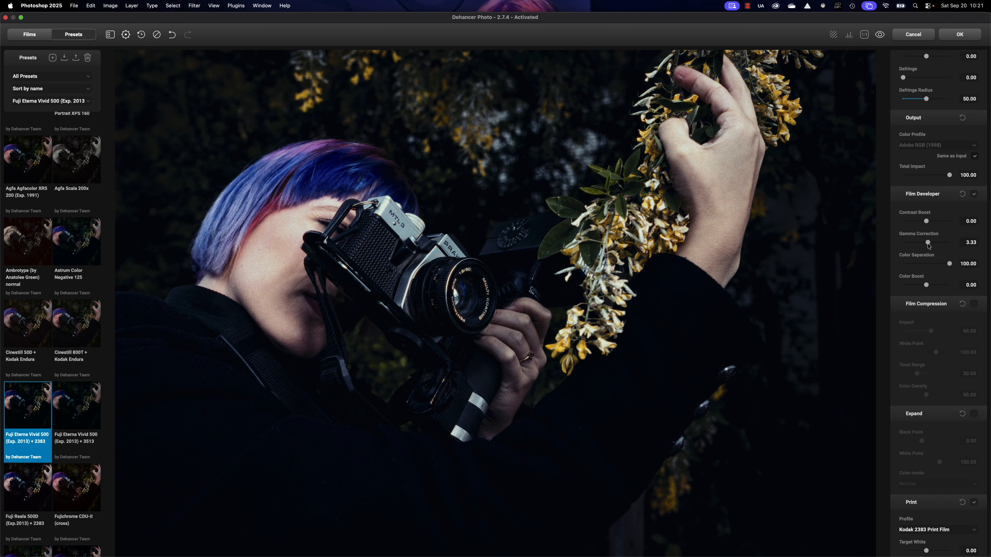
mouse_move(926, 243)
left_mouse_down()
mouse_move(940, 242)
mouse_move(935, 221)
mouse_move(943, 242)
left_mouse_up()
left_click_drag(926, 285, 943, 285)
left_click_drag(943, 243, 931, 222)
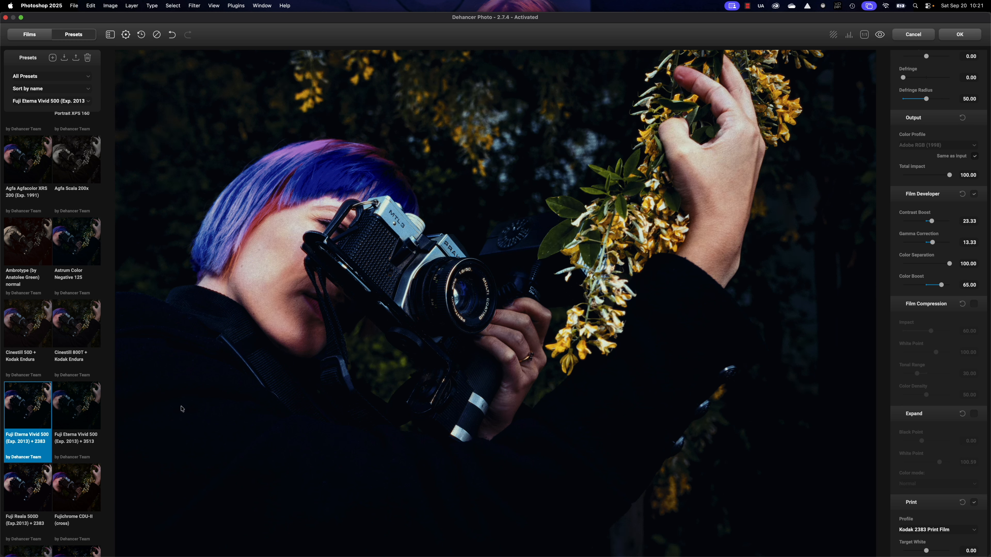
Enable Film Compression and set White Point to 86.17, Tonal Range to 29.17, and Color Density to 84.17
left_click(975, 304)
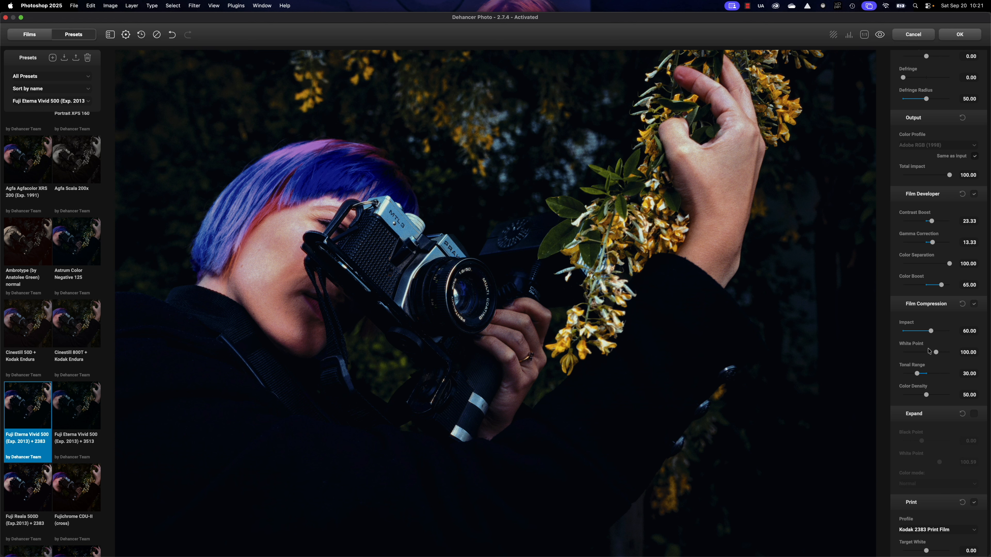
left_click_drag(918, 374, 943, 396)
left_click(937, 353)
left_click_drag(936, 353, 939, 354)
left_click_drag(938, 353, 917, 374)
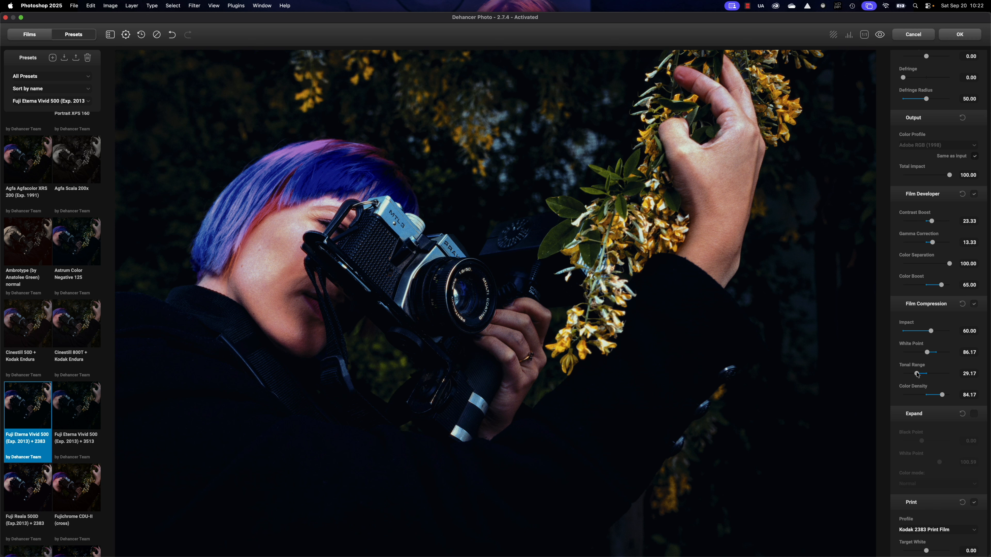
Enable Expand and set its Black Point to 1.25 and White Point to 90.00
scroll(918, 374, "down", 3)
left_click(975, 344)
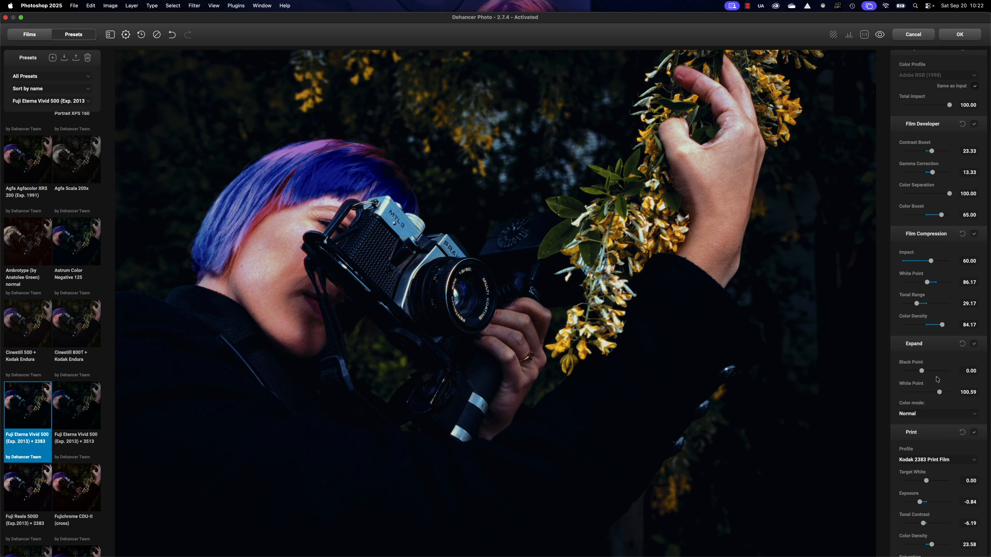
left_click_drag(919, 373, 924, 374)
left_click_drag(940, 392, 935, 393)
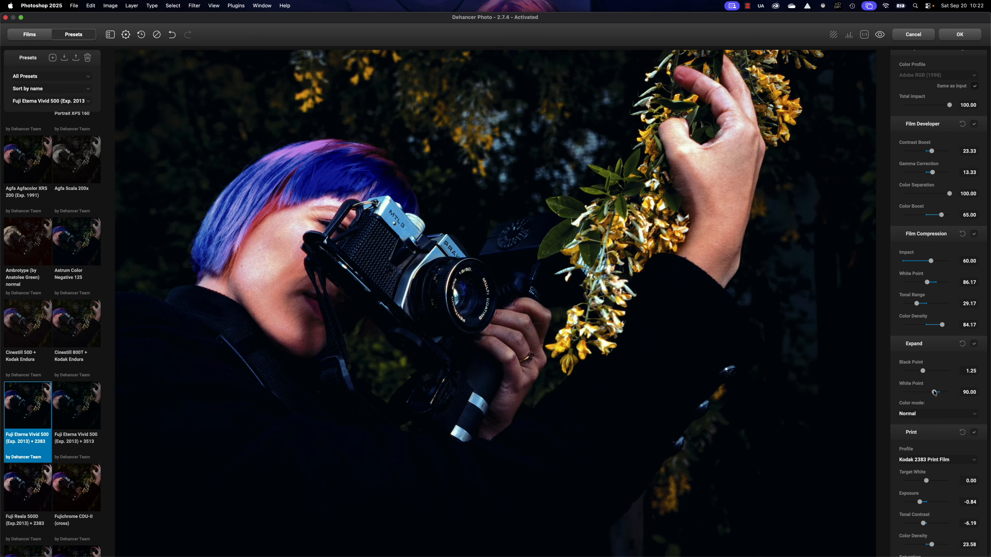
Compare the portrait with and without the Print effect
scroll(936, 393, "down", 8)
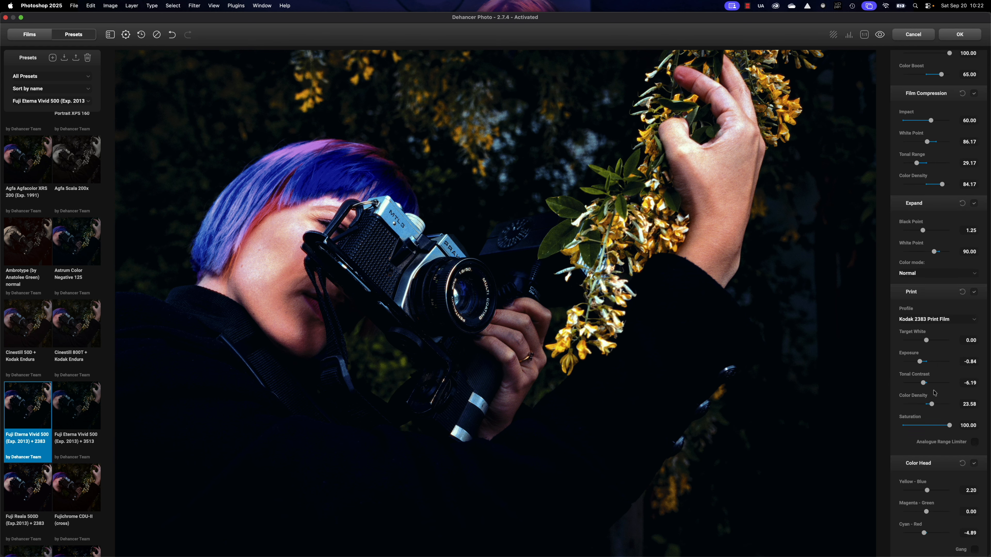
left_click(974, 265)
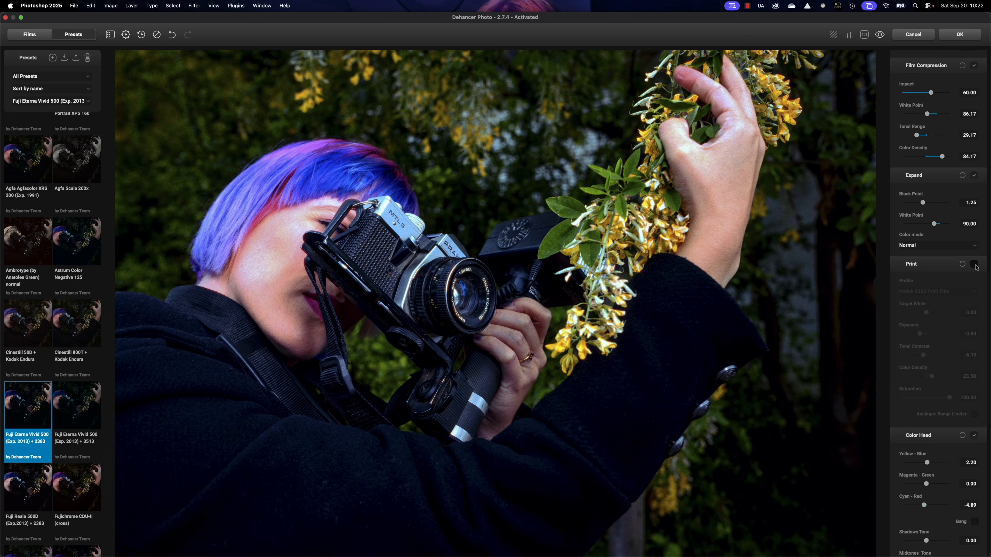
left_click(974, 264)
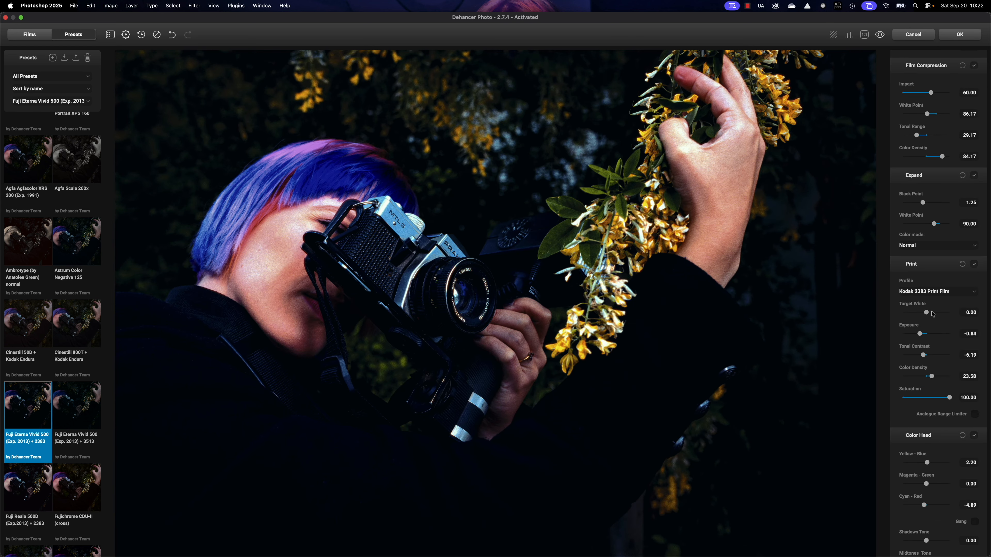
Set Print Target White to 0.50, the profile to Linear, Exposure to -0.65, Tonal Contrast to 5.00, and Color Density to 11.67
mouse_move(927, 313)
left_mouse_down()
mouse_move(915, 313)
mouse_move(941, 314)
mouse_move(931, 313)
left_mouse_up()
left_click(932, 293)
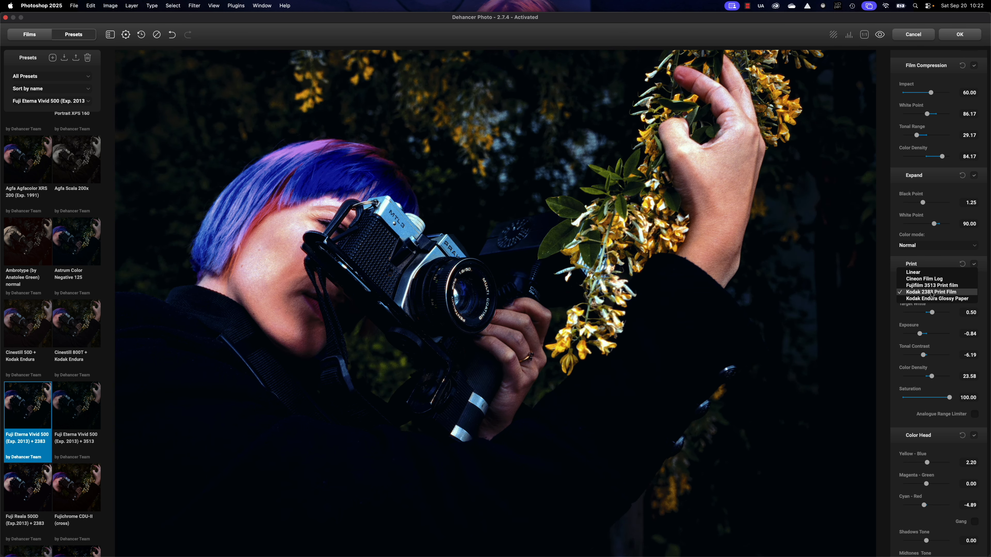
left_click(922, 272)
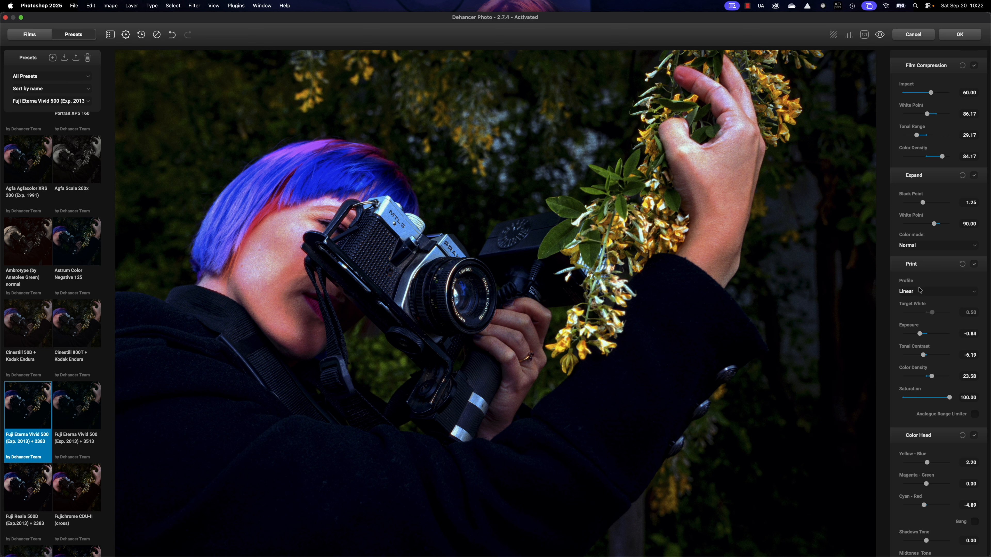
left_click_drag(924, 335, 929, 376)
Set the Expand White Point to 93.75 and raise the Film Compression White Point slightly
left_click_drag(934, 224, 936, 225)
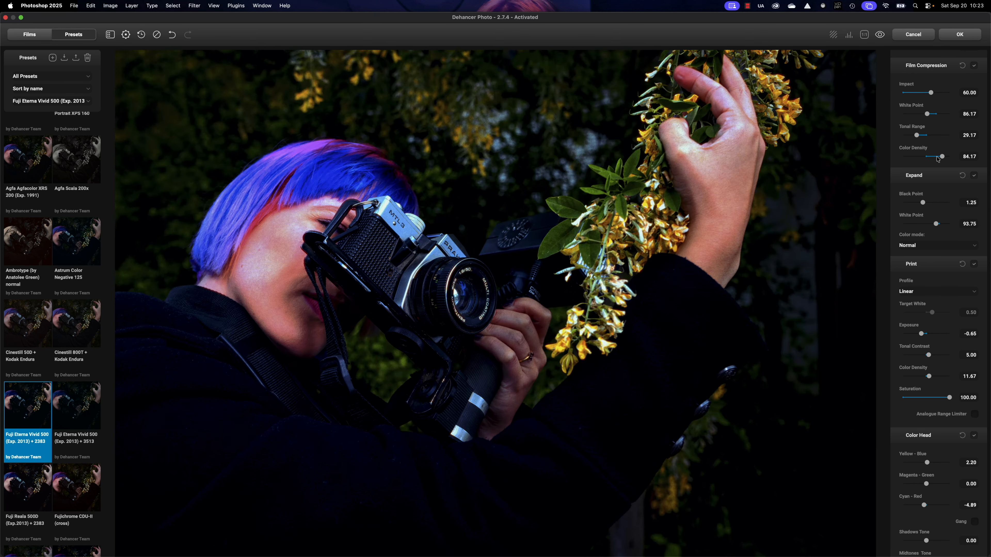
left_click_drag(932, 116, 940, 116)
Set Color Head Yellow - Blue to -10.83, Magenta - Green to -1.67, Cyan - Red to -13.33, Preserve Exposure to 69.17, and Impact to 34.17
scroll(906, 274, "down", 8)
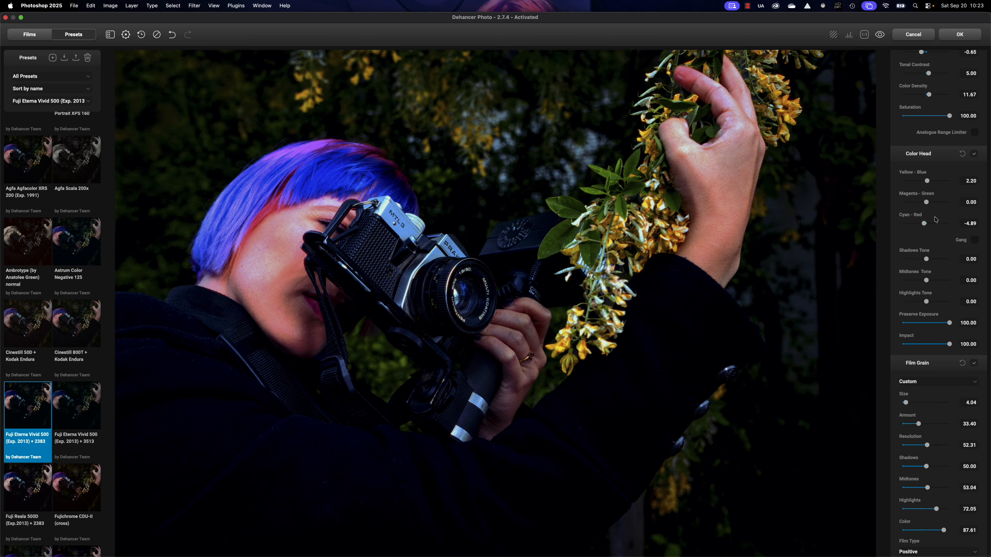
mouse_move(928, 182)
left_mouse_down()
mouse_move(916, 182)
mouse_move(929, 203)
mouse_move(919, 225)
mouse_move(931, 202)
mouse_move(921, 182)
left_mouse_up()
left_click_drag(950, 322, 920, 347)
Set the Halation Local Diffusion to 30.83 and Global Diffusion to 69.17
scroll(924, 397, "down", 10)
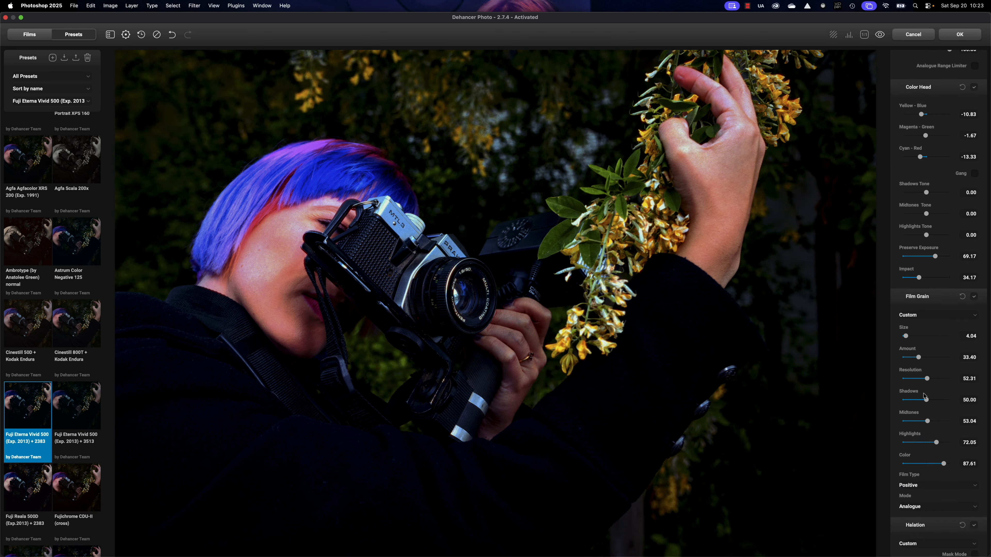
scroll(924, 396, "down", 6)
mouse_move(912, 356)
left_mouse_down()
mouse_move(957, 357)
mouse_move(935, 357)
mouse_move(945, 336)
mouse_move(919, 337)
left_mouse_up()
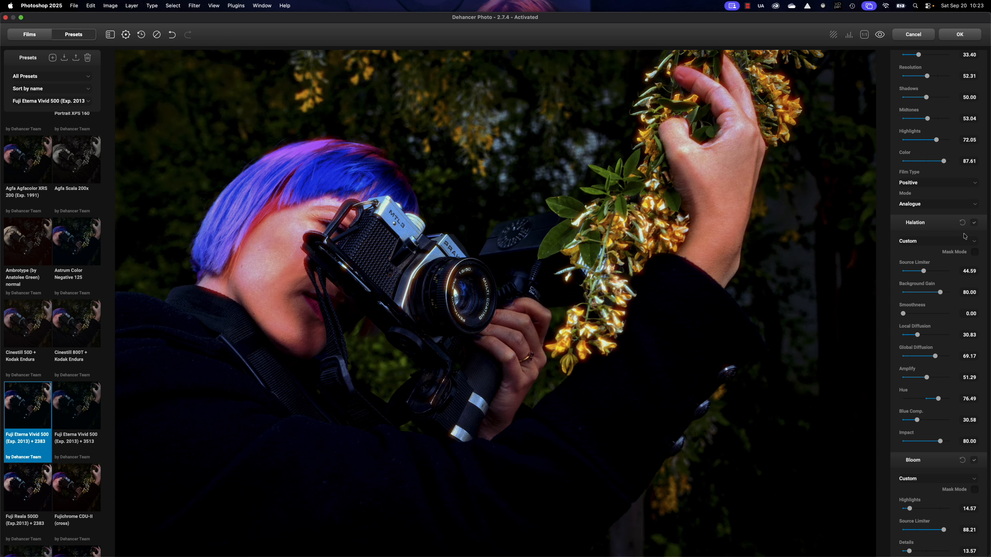
Toggle the Halation effect several times to compare the portrait with and without it, leaving it enabled
left_click(975, 223)
left_click(977, 225)
left_click(978, 225)
left_click(977, 226)
left_click(978, 225)
Set Bloom Highlights to 56.67, Details to 26.67, and Amplify to 46.67, and compare the portrait before and after
scroll(925, 339, "down", 5)
left_click_drag(908, 320, 929, 327)
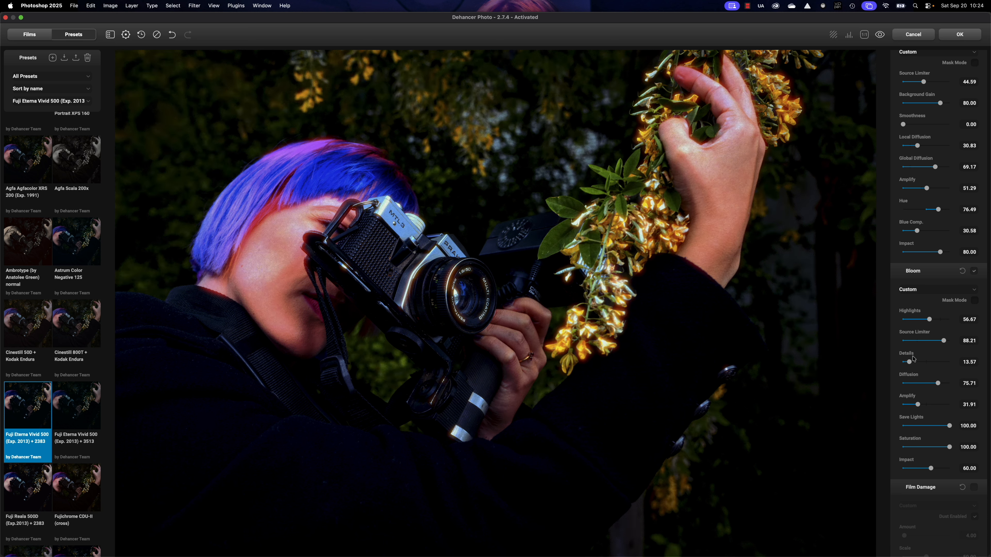
mouse_move(909, 361)
left_mouse_down()
mouse_move(936, 363)
mouse_move(916, 364)
left_mouse_up()
mouse_move(918, 404)
left_mouse_down()
mouse_move(942, 405)
mouse_move(925, 405)
left_mouse_up()
left_click_drag(880, 35, 880, 35)
left_click(880, 35)
Set the Vignette Exposure to -1.10 and close the Dehancer window
scroll(910, 323, "down", 10)
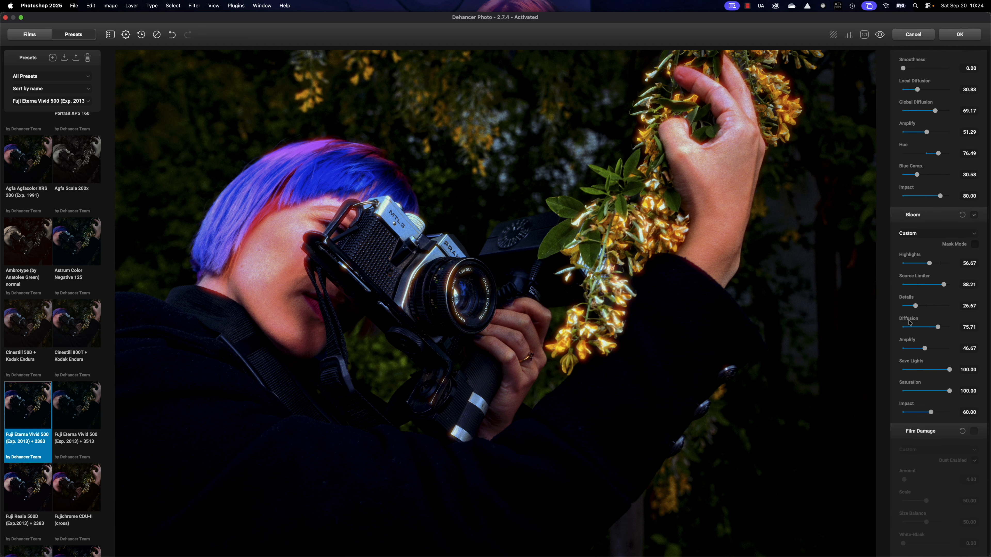
scroll(910, 323, "down", 5)
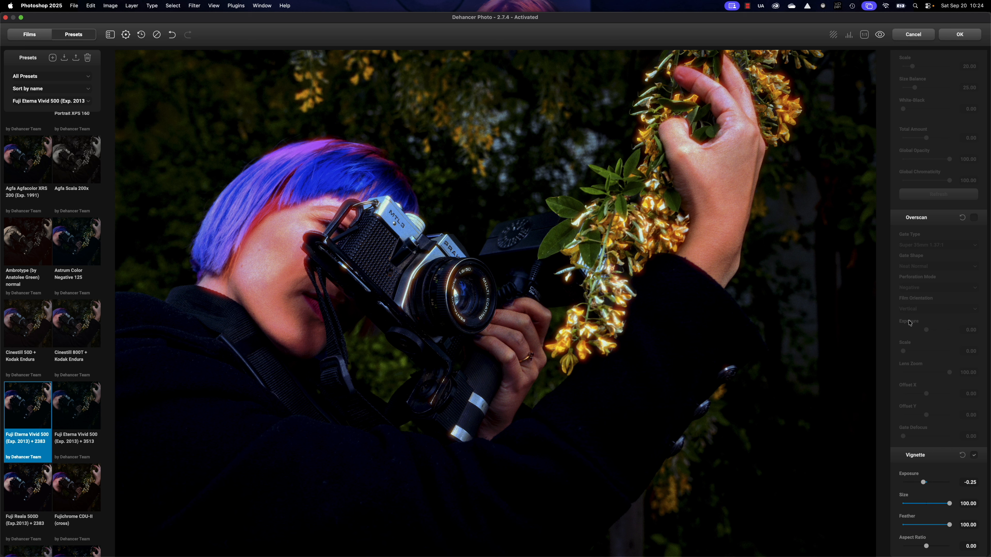
left_click_drag(926, 484, 915, 485)
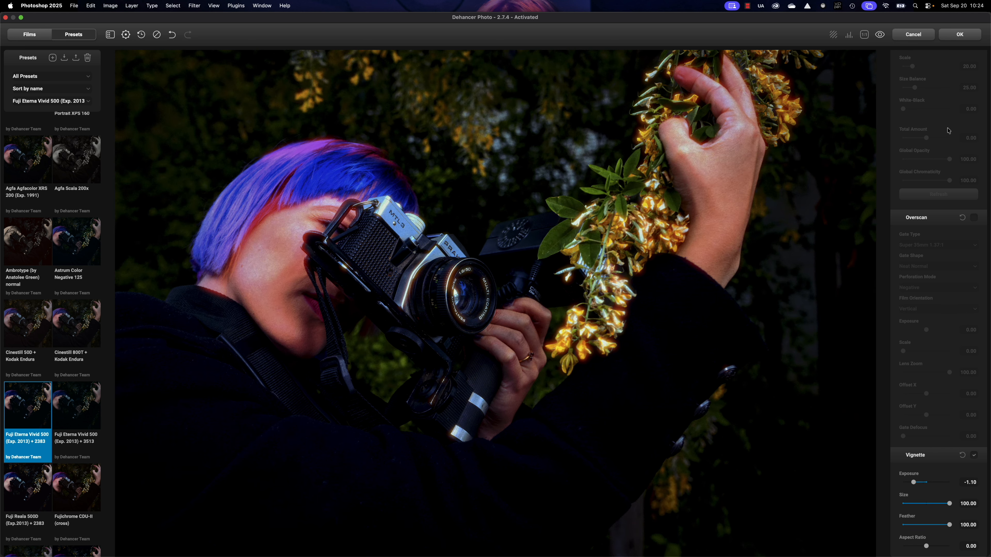
left_click(914, 35)
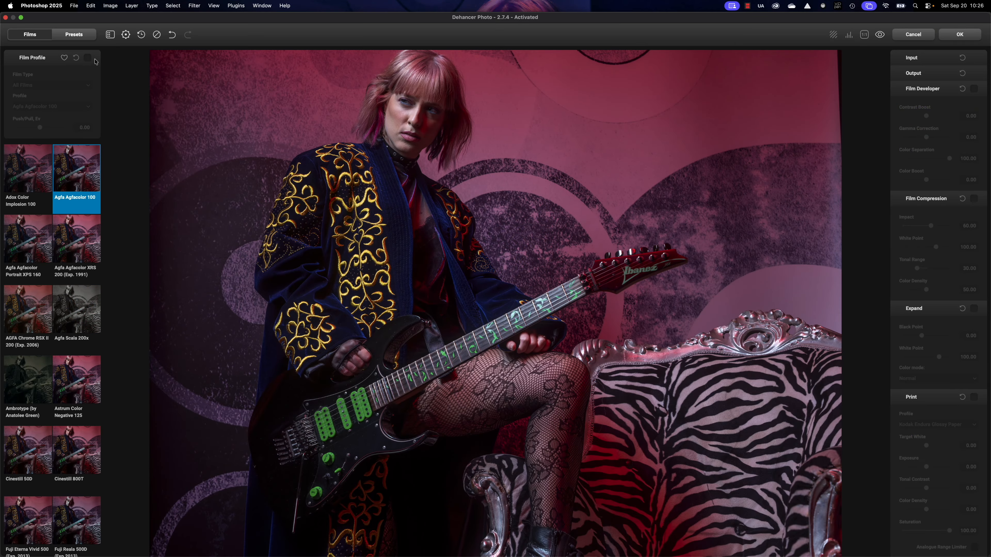
Show the presets for the guitarist photo and try Adox Color Implosion 100, several Agfa presets, and Astrum Color Negative 125
left_click(83, 36)
left_click(69, 225)
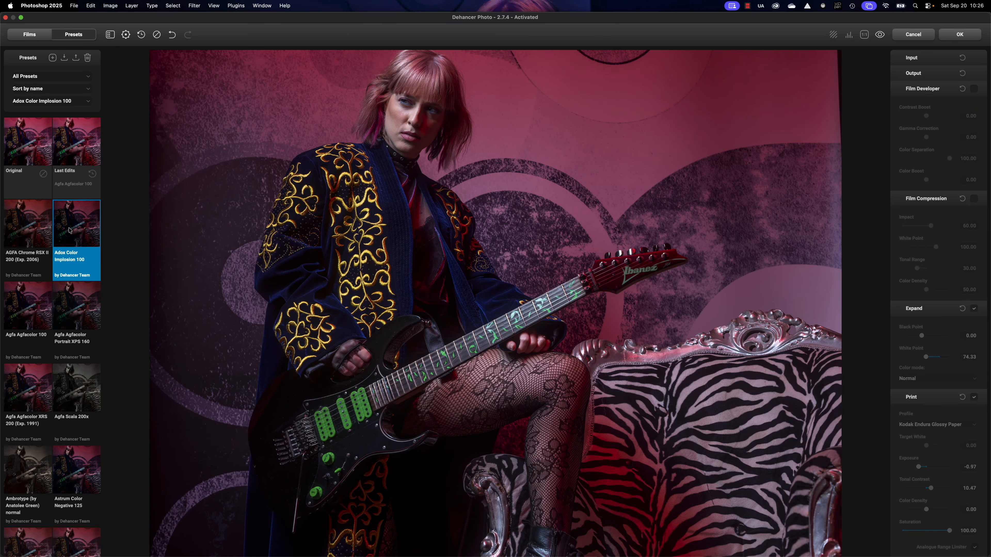
left_click(64, 297)
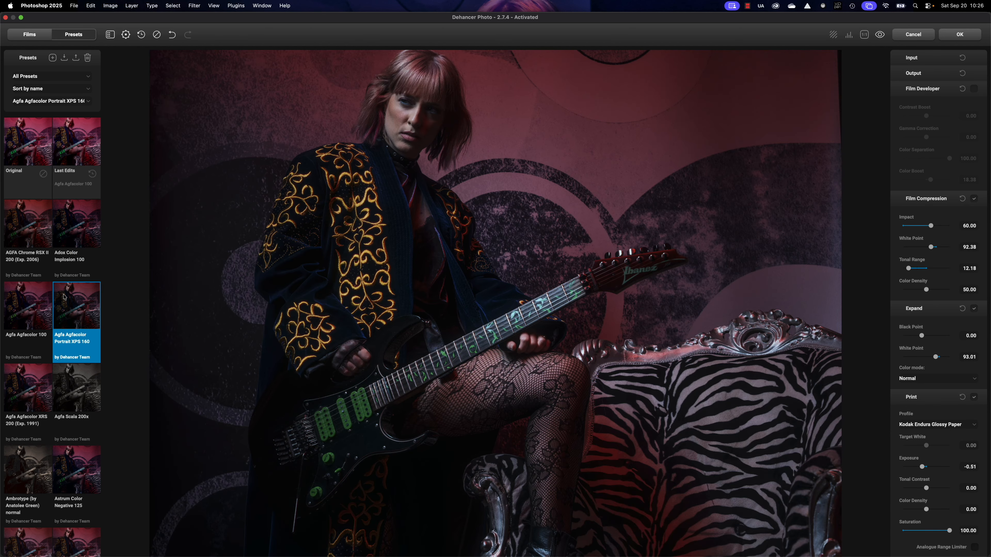
left_click(20, 305)
left_click(24, 387)
scroll(59, 430, "down", 1)
left_click(74, 439)
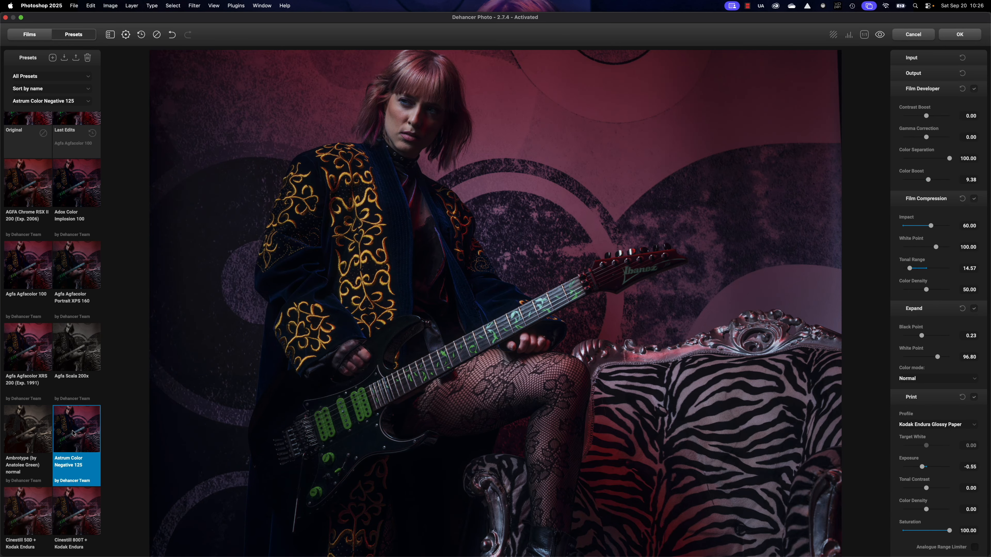
Try further film presets on the guitarist photo, ending with Fujichrome CDU-II (cross)
scroll(76, 449, "down", 4)
left_click(76, 448)
scroll(76, 449, "down", 4)
left_click(76, 448)
left_click(30, 390)
left_click(74, 386)
scroll(74, 386, "down", 5)
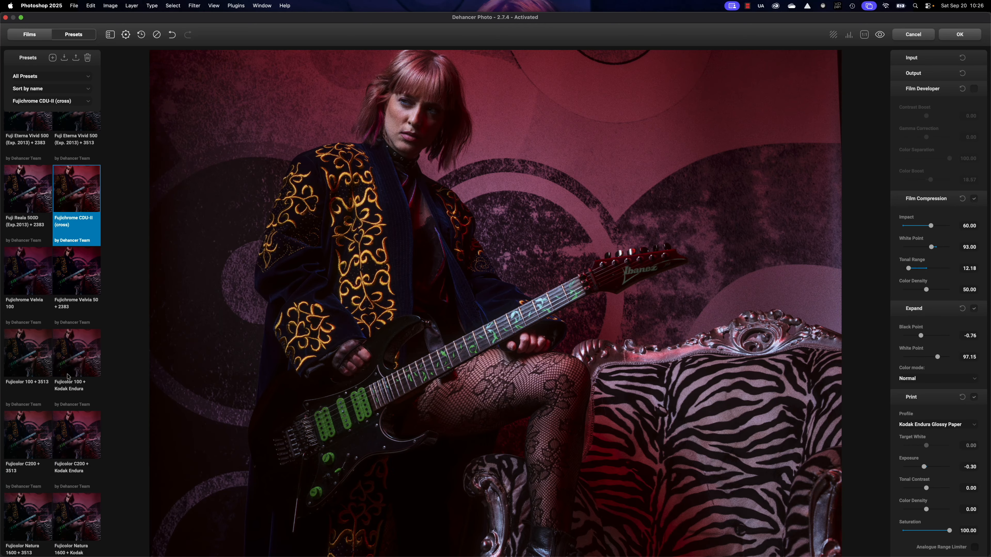
Try several Fuji presets and apply Fujicolor Print (Industrial) 400 + Kodak Endura to the guitarist photo
left_click(34, 426)
left_click(37, 357)
scroll(37, 358, "down", 1)
scroll(37, 356, "down", 5)
left_click(72, 273)
left_click(71, 351)
left_click(69, 425)
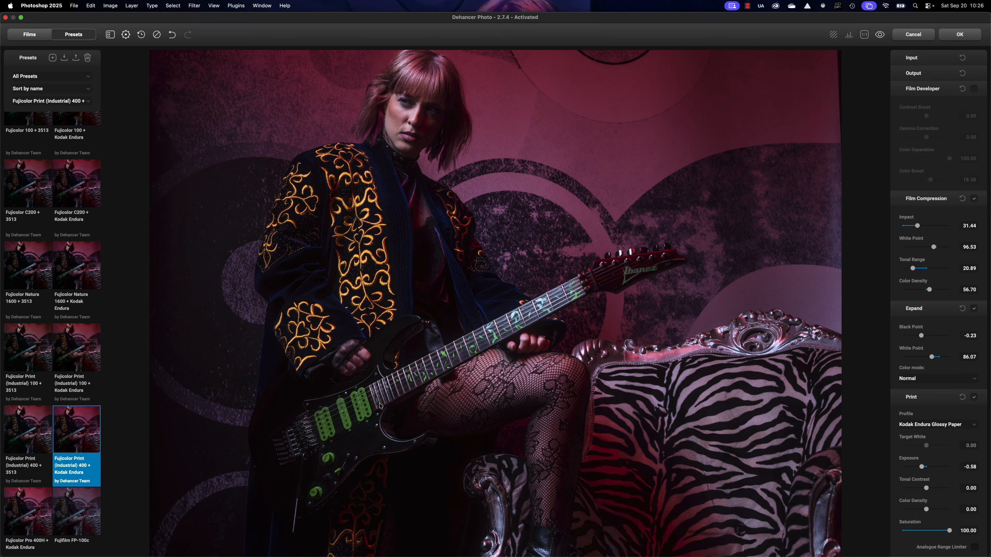
Set the Print Tonal Contrast to 11.67 and Color Density to 50.00, keeping Analogue Range Limiter off
scroll(920, 260, "down", 5)
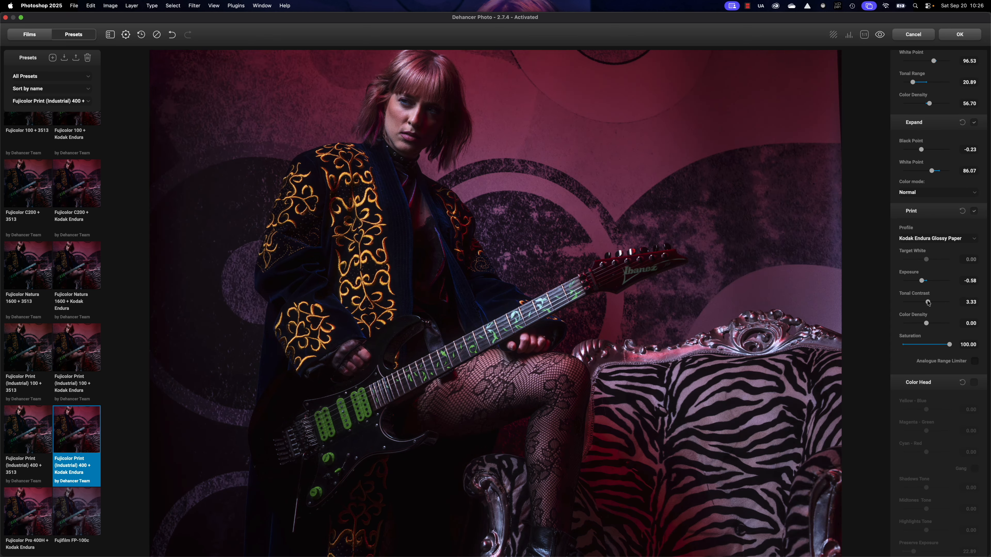
left_click_drag(926, 303, 938, 322)
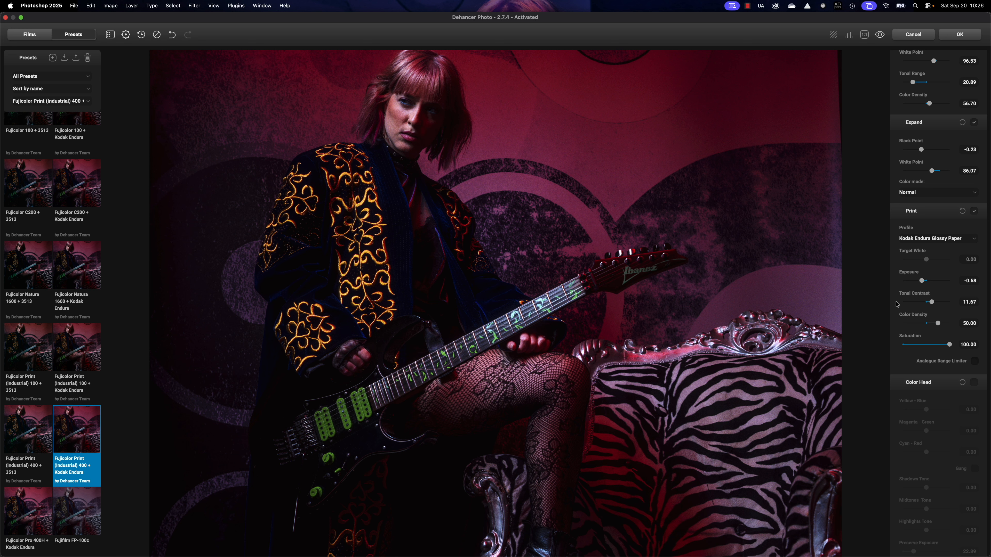
left_click(976, 362)
Enable Color Head and set Yellow - Blue to 10.83, Magenta - Green to 3.33, and Cyan - Red to -18.33
scroll(977, 352, "down", 5)
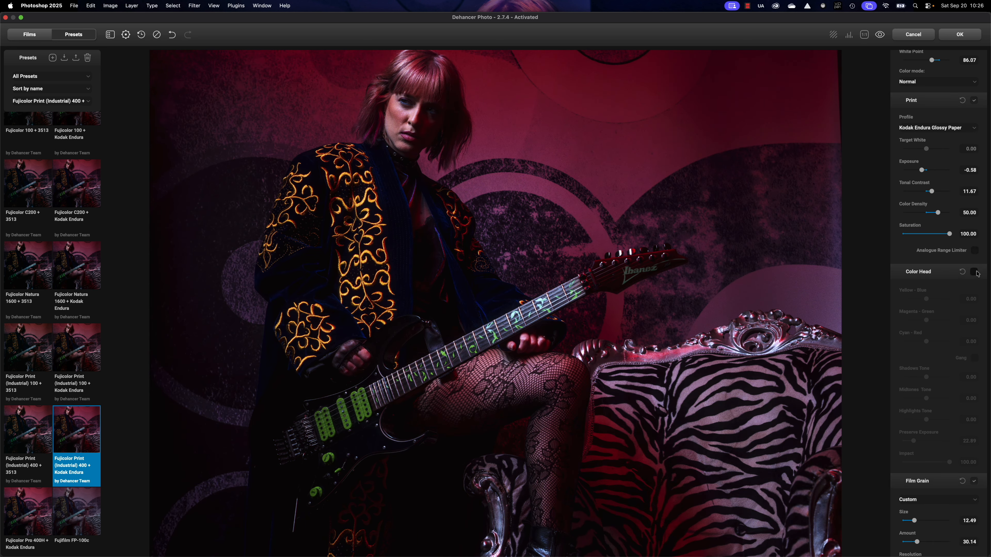
left_click(975, 272)
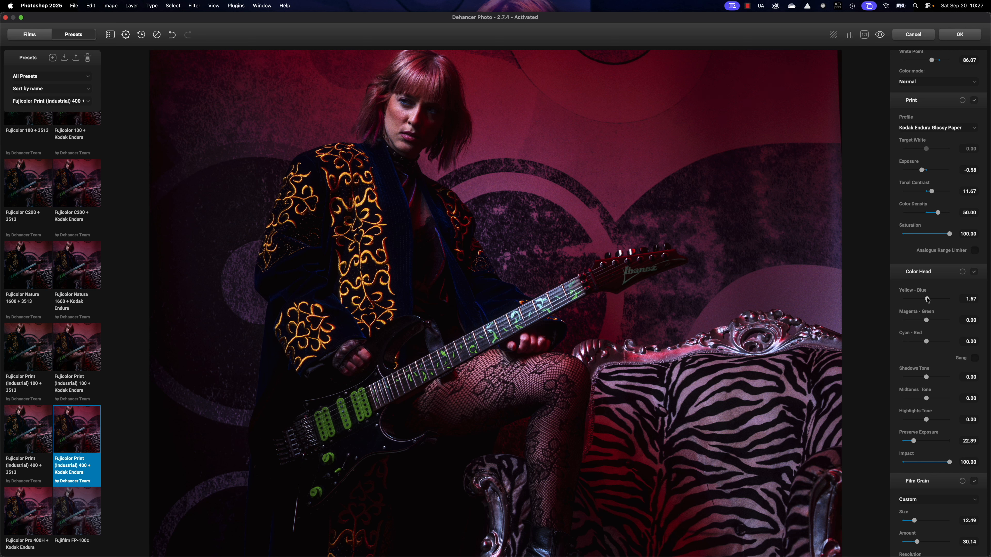
left_click_drag(928, 300, 918, 343)
Set Color Head Shadows Tone to 100.00, Midtones Tone to 10.00, Highlights Tone to 5.00, and Preserve Exposure to 90.00
left_click_drag(927, 377, 945, 390)
left_click(926, 420)
scroll(928, 422, "down", 3)
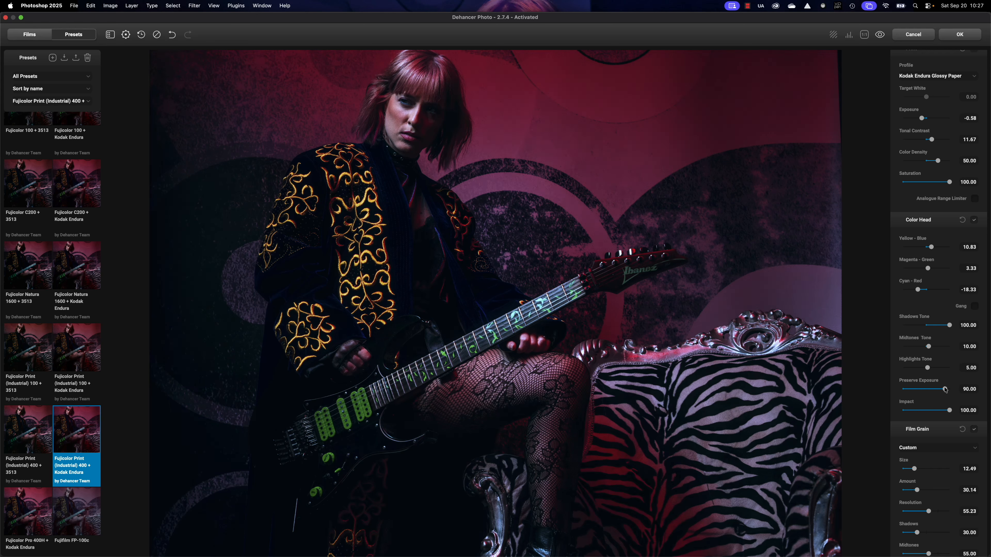
Turn off Film Grain, and set Halation Local Diffusion to 71.67, Smoothness to 58.33, and Global Diffusion to 45.00
scroll(945, 389, "down", 3)
left_click(974, 304)
scroll(974, 305, "down", 6)
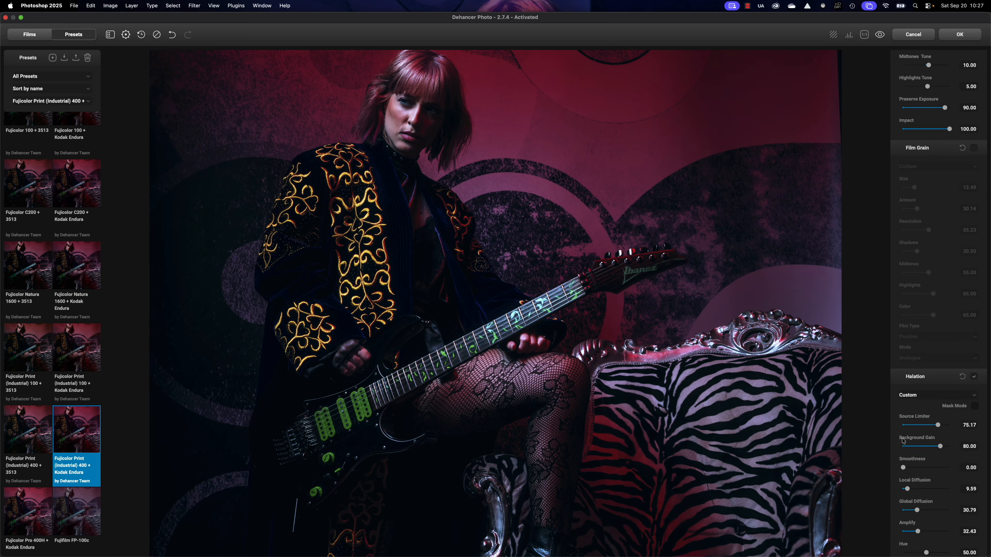
left_click_drag(907, 417, 937, 417)
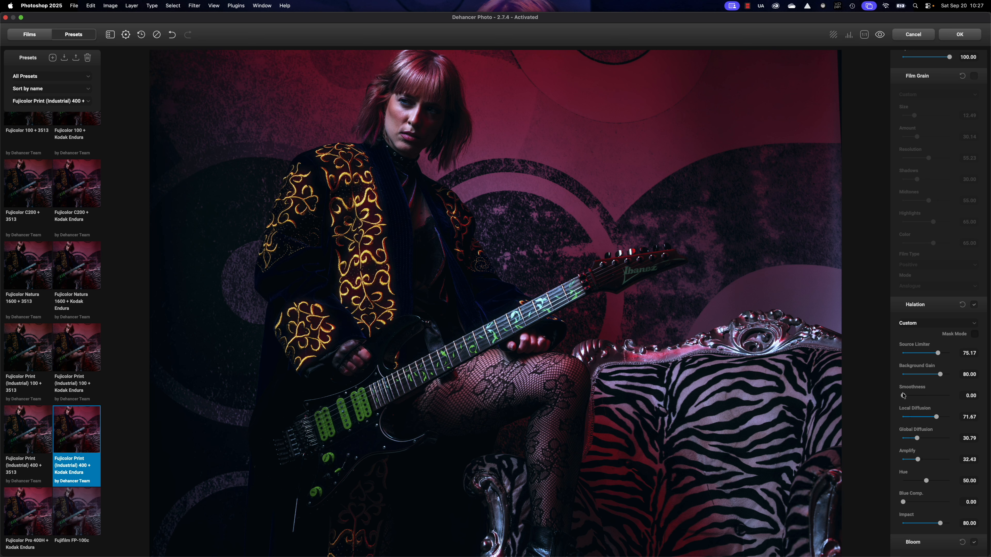
left_click_drag(904, 396, 930, 395)
left_click_drag(917, 438, 924, 438)
Set the Bloom Details to 46.67 and Source Limiter to 49.17, and compare the photo with Halation off and on
scroll(924, 438, "down", 3)
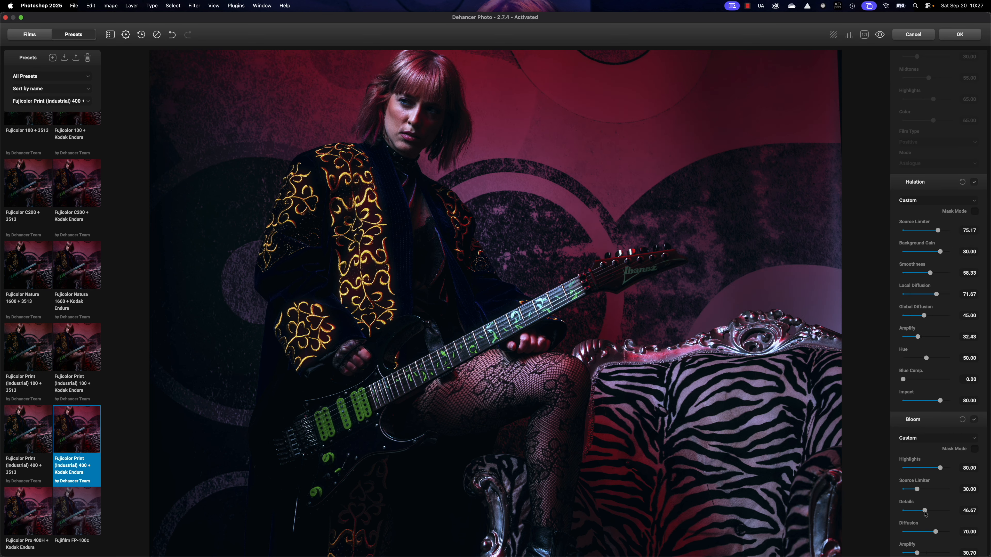
left_click_drag(917, 490, 925, 489)
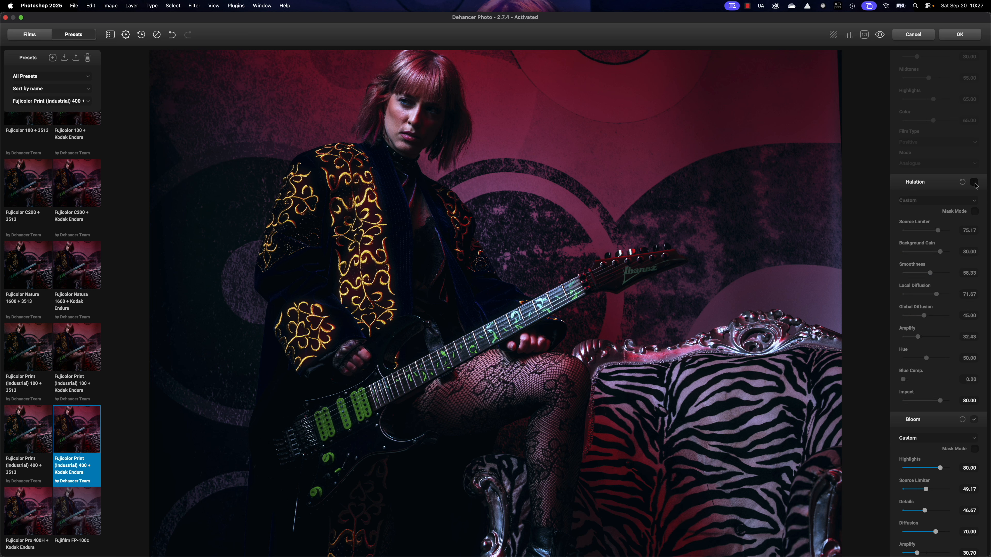
scroll(934, 323, "down", 1)
scroll(934, 323, "down", 10)
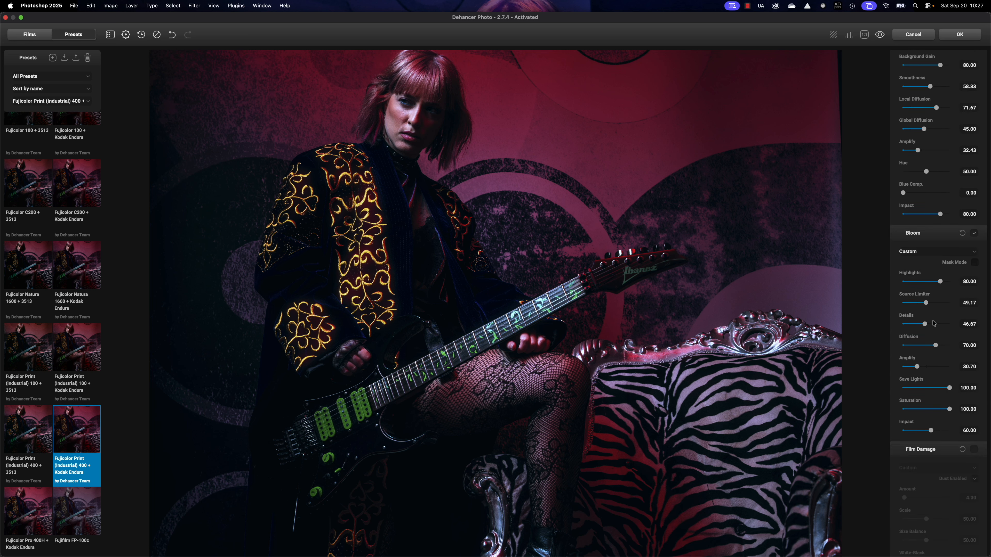
Enable Film Developer and set Contrast Boost to 21.67, Gamma Correction to 29.17, Color Separation to 72.50, and Color Boost to 11.67
scroll(933, 323, "up", 15)
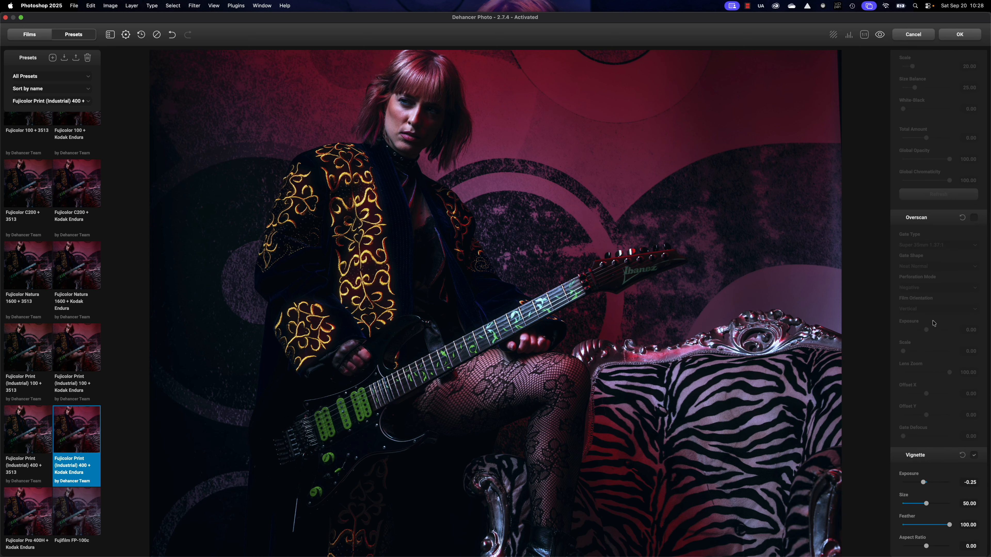
scroll(949, 286, "up", 1)
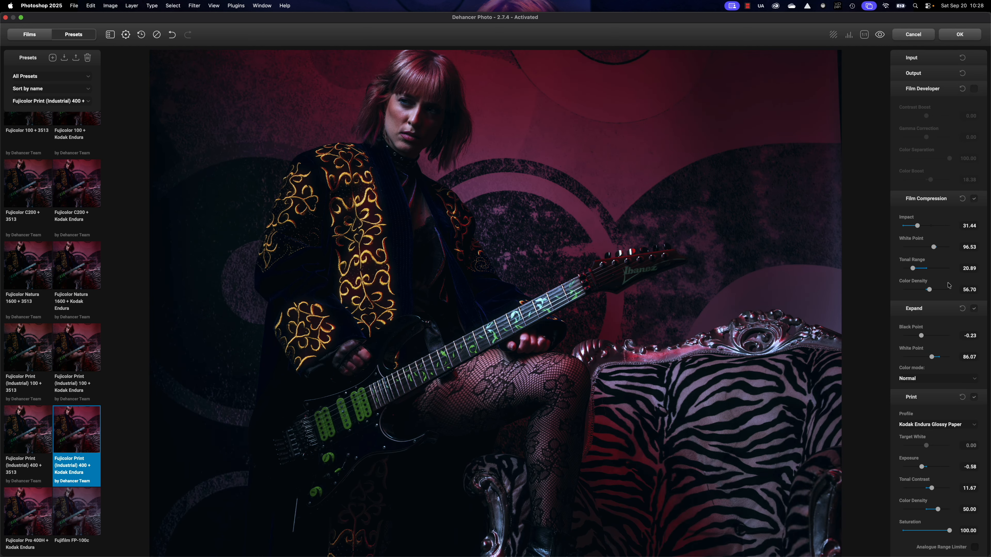
left_click(975, 88)
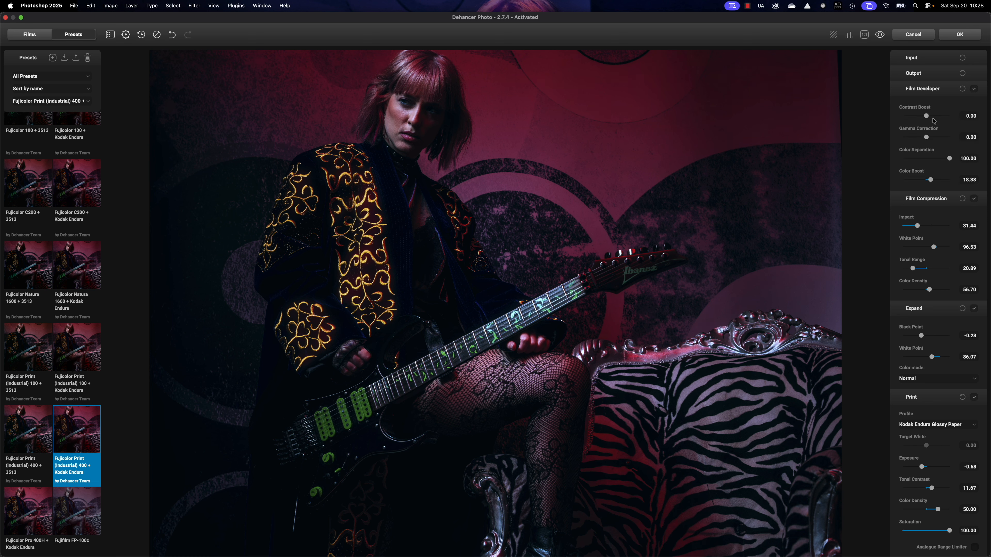
left_click_drag(926, 115, 941, 140)
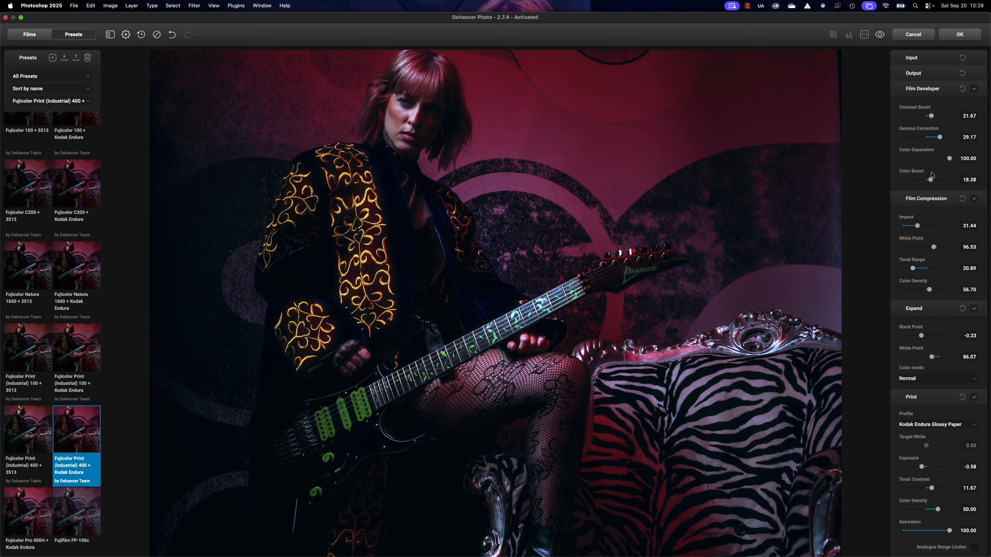
mouse_move(931, 180)
left_mouse_down()
mouse_move(941, 181)
mouse_move(926, 182)
mouse_move(935, 182)
mouse_move(911, 160)
mouse_move(938, 162)
left_mouse_up()
Set Exposure Compensation to 0.15, Temperature Comp. to 3.33, Tint Comp. to -13.33, and Defringe to 18.33, and set Contrast Boost to 23.33
left_click(937, 73)
left_click(939, 59)
left_click_drag(927, 106, 912, 170)
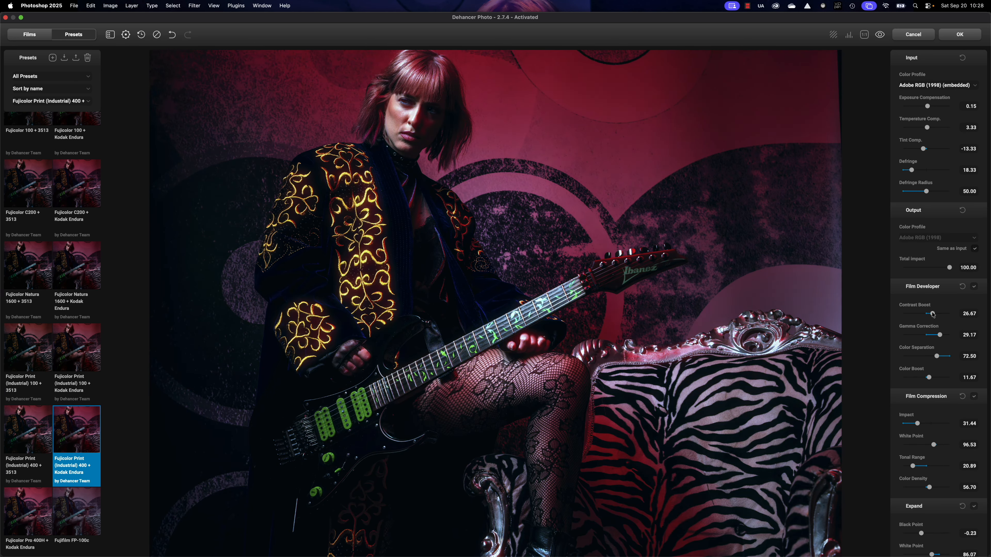
left_click_drag(932, 315, 932, 316)
Compare the guitarist photo with and without the film look, and close the filter without applying it
left_click(881, 35)
left_click(880, 35)
left_click(907, 35)
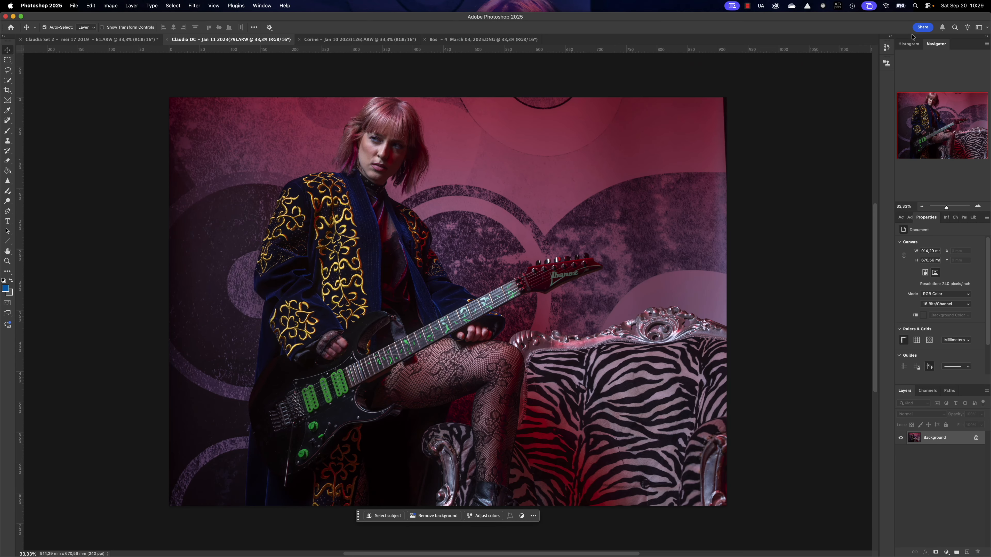
Crop the candlelit tarot photo's edges to about 887 by 591 mm, keeping the original ratio
left_click(351, 39)
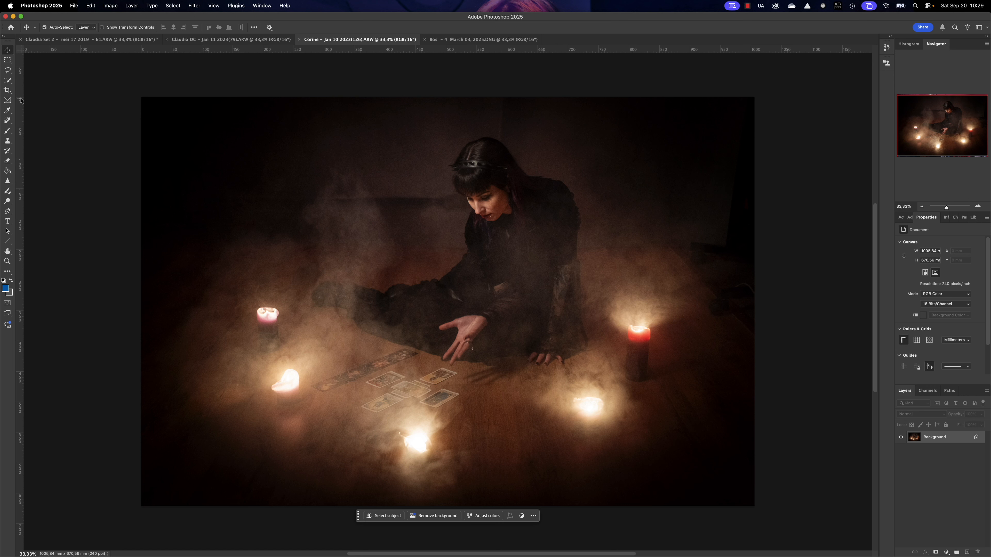
left_click(8, 90)
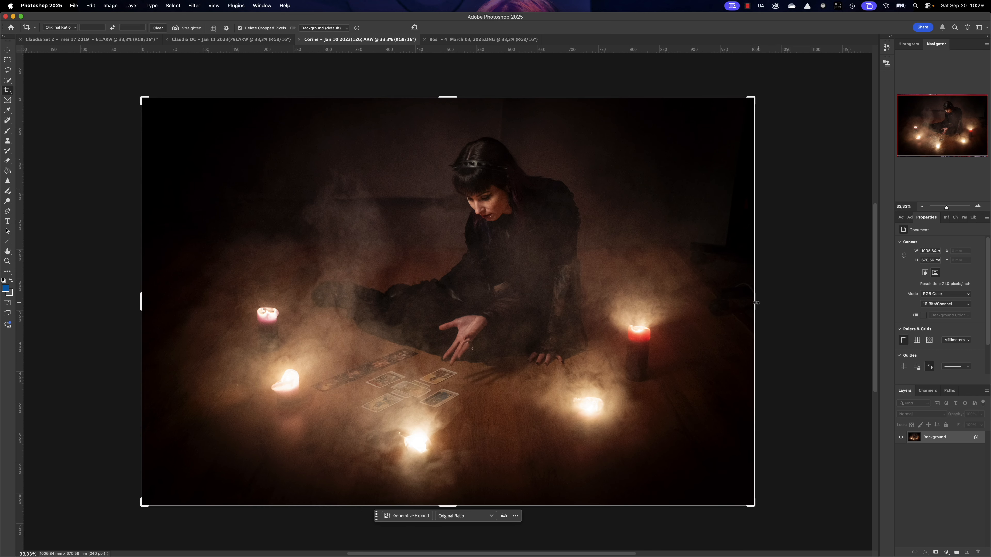
left_click_drag(754, 302, 717, 303)
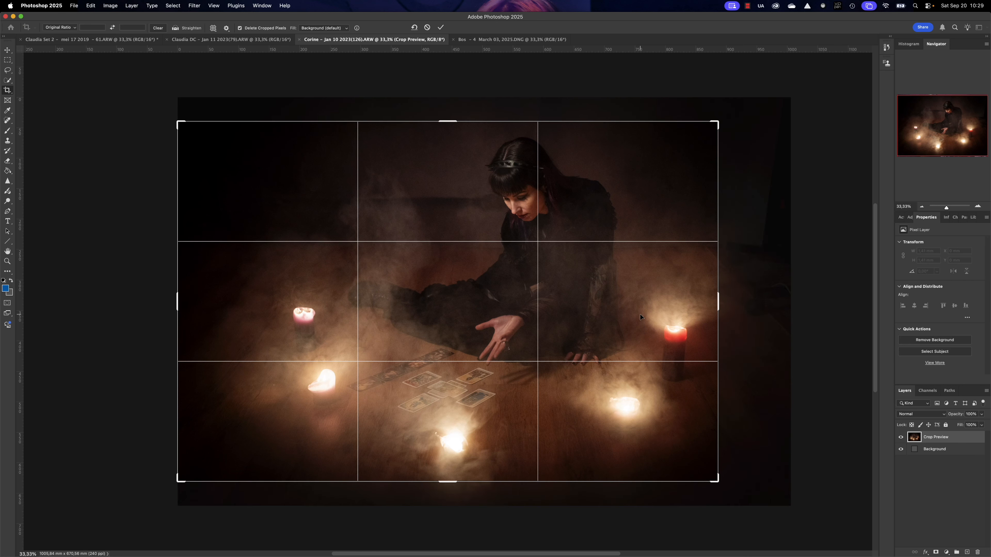
key("Return")
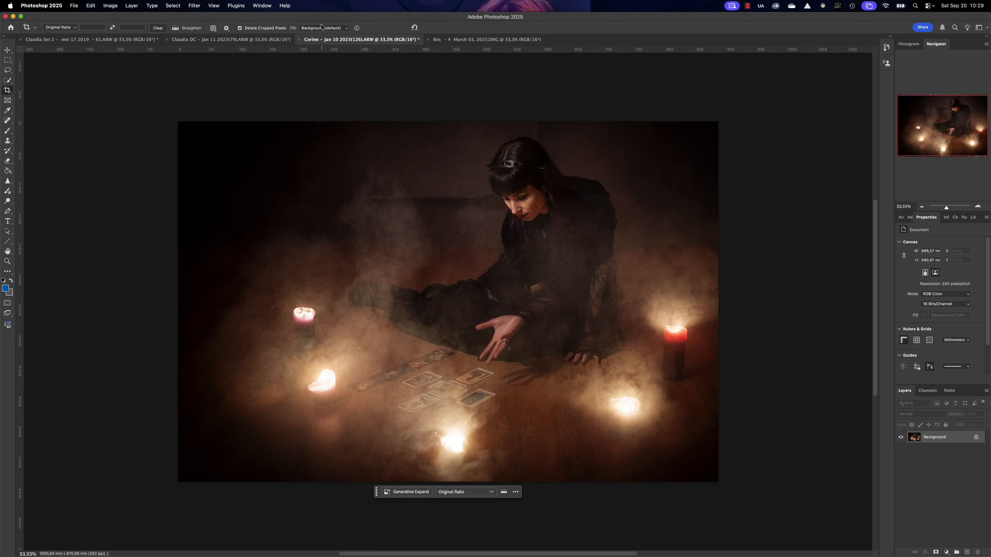
Open the Dehancer Film filter on the candlelit photo and show the film profiles
left_click(192, 5)
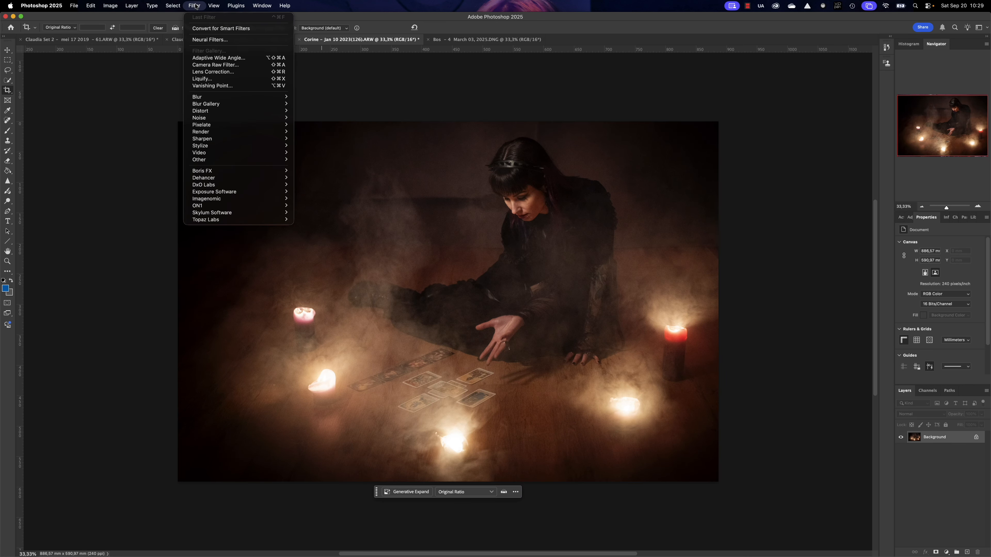
mouse_move(244, 180)
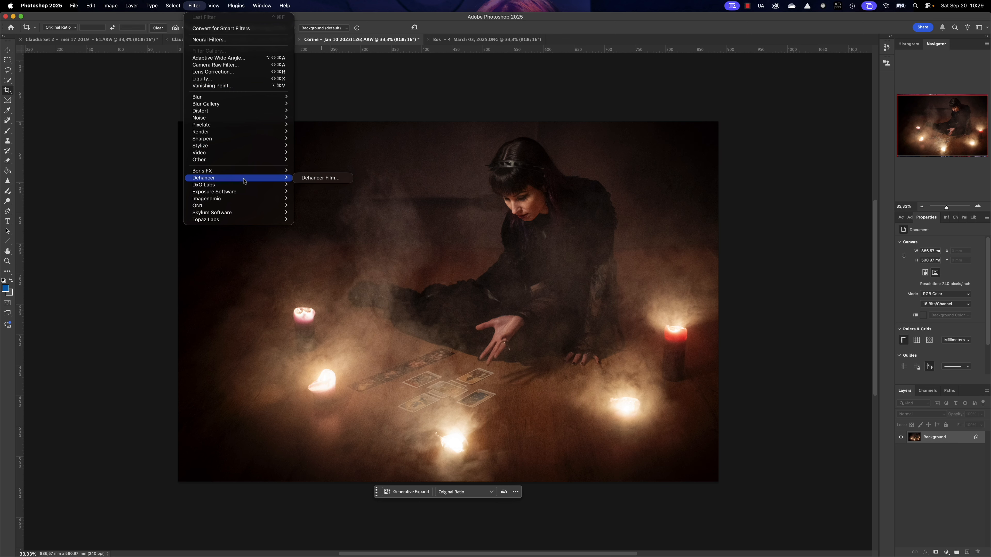
left_click(315, 178)
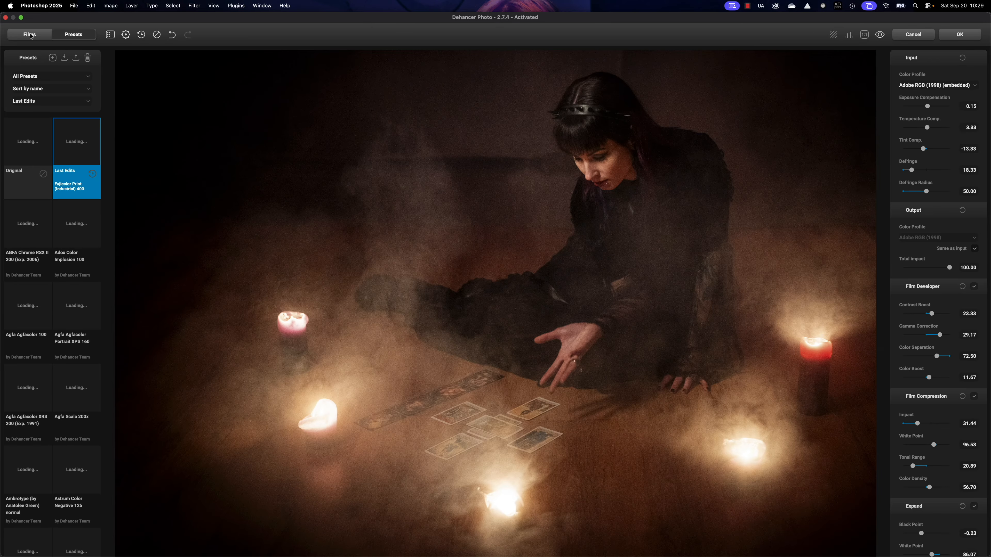
left_click(30, 36)
Try Fujichrome Provia 100F, Fujichrome CDU-II (cross), Fujicolor C200, Fujicolor 100, Fujicolor Pro 400H, and Fujicolor Print (Industrial) 400 film profiles
left_click(73, 211)
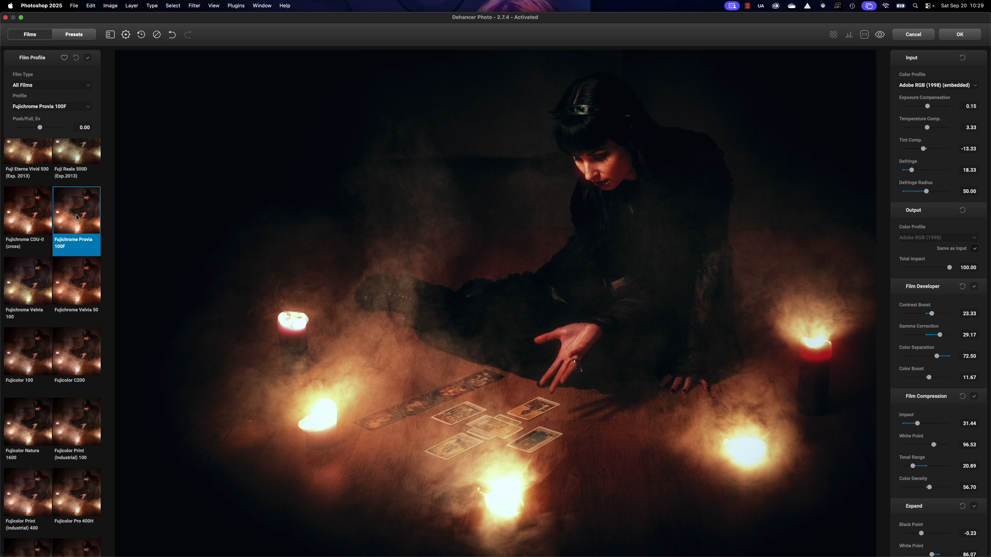
left_click(32, 217)
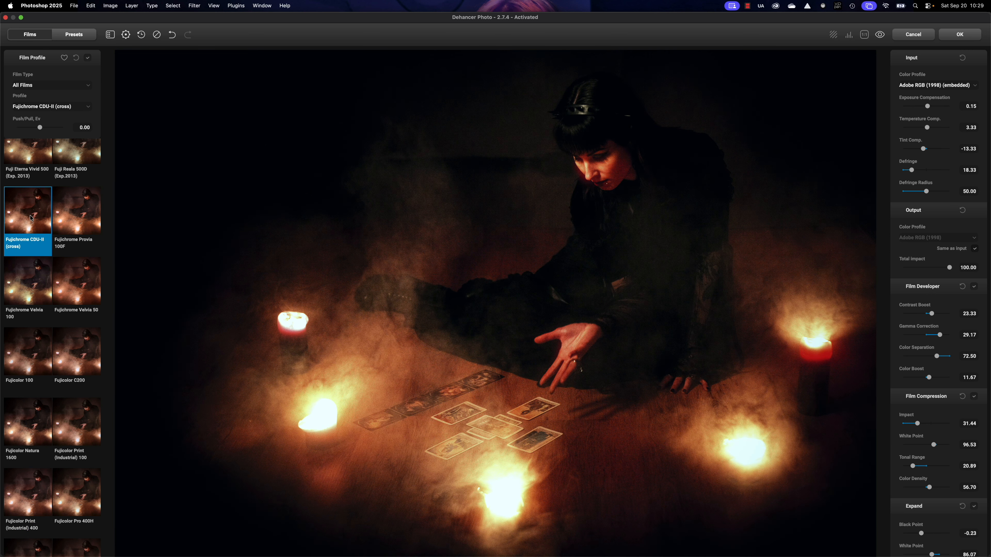
left_click(82, 285)
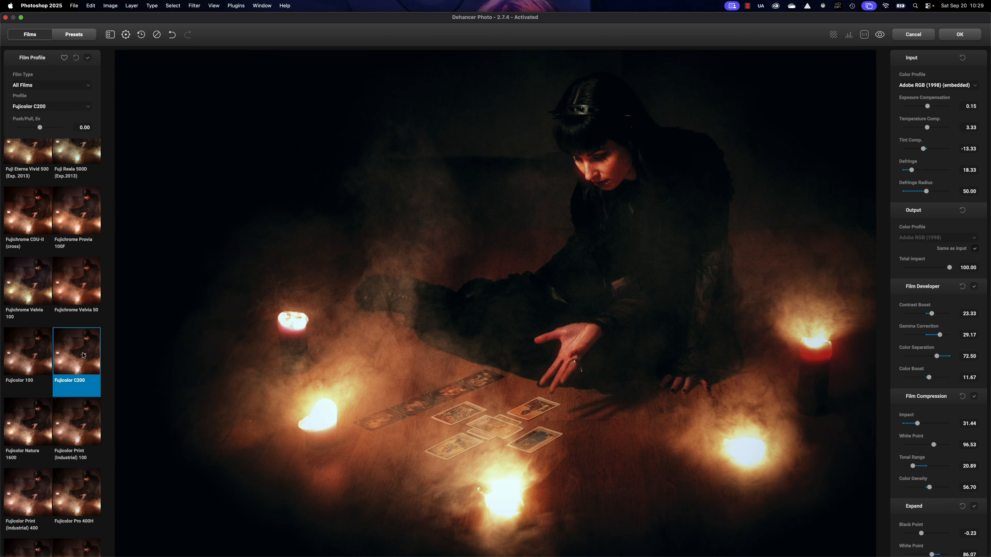
left_click(31, 351)
scroll(31, 353, "down", 3)
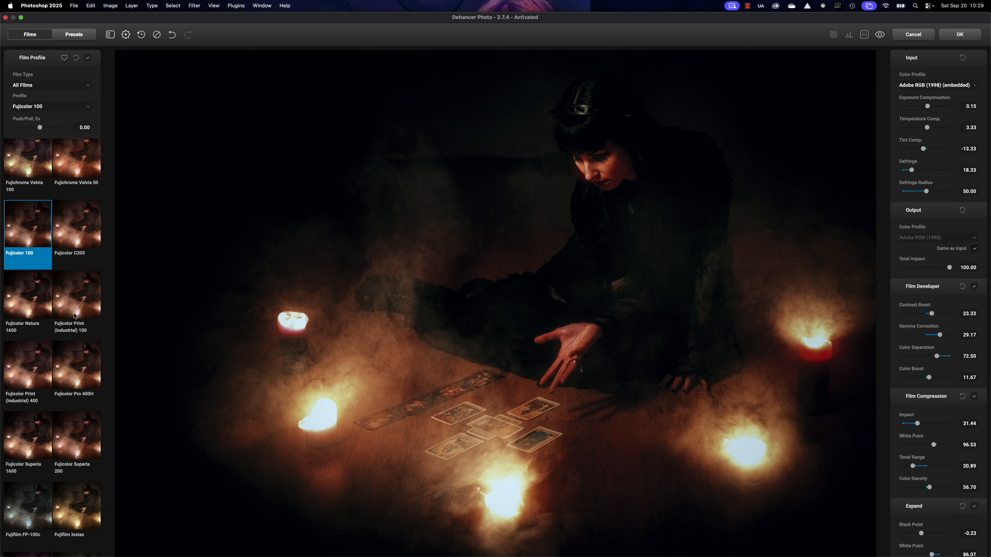
left_click(76, 315)
left_click(77, 362)
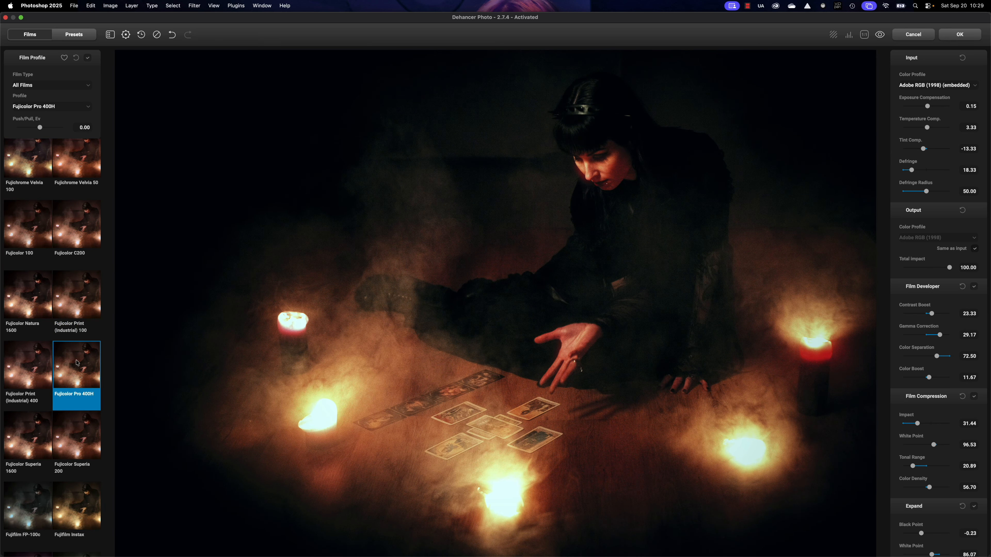
scroll(47, 363, "down", 3)
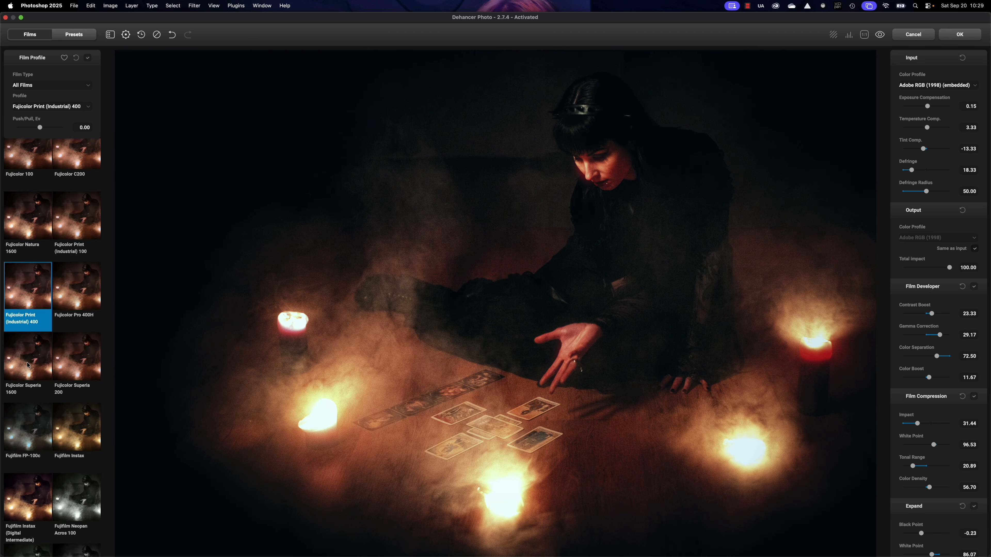
Try the Fujicolor Superia 200, Fujifilm Instax, Fujifilm FP-100c, and Fujifilm Instax (Digital Intermediate) film profiles on the candlelit photo
left_click(71, 358)
scroll(71, 358, "down", 3)
left_click(73, 339)
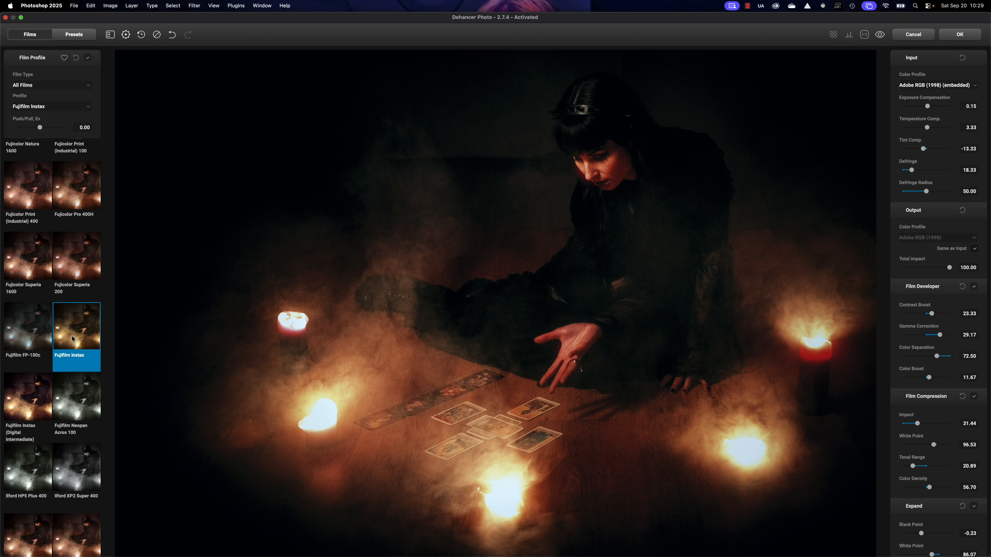
left_click(28, 332)
scroll(46, 333, "down", 2)
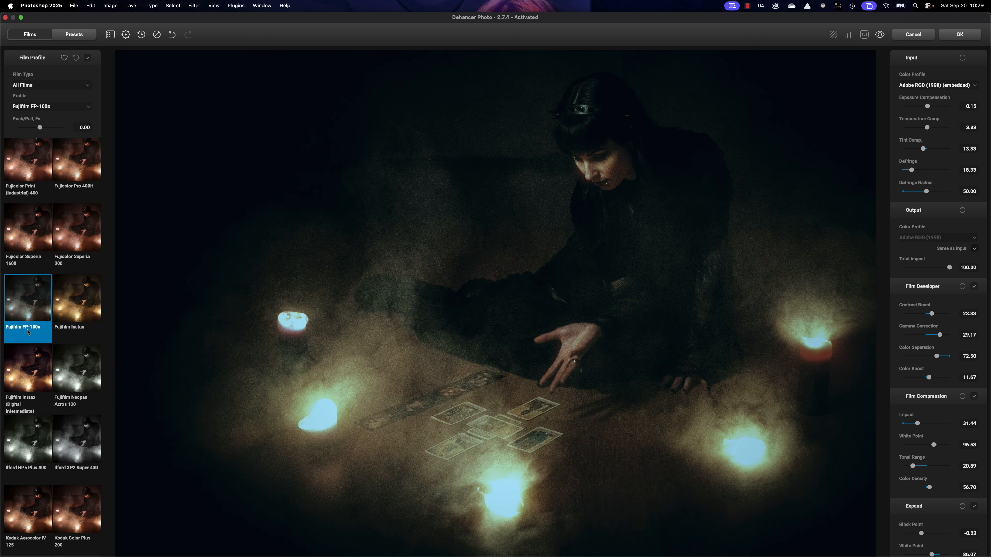
left_click(68, 333)
left_click(33, 335)
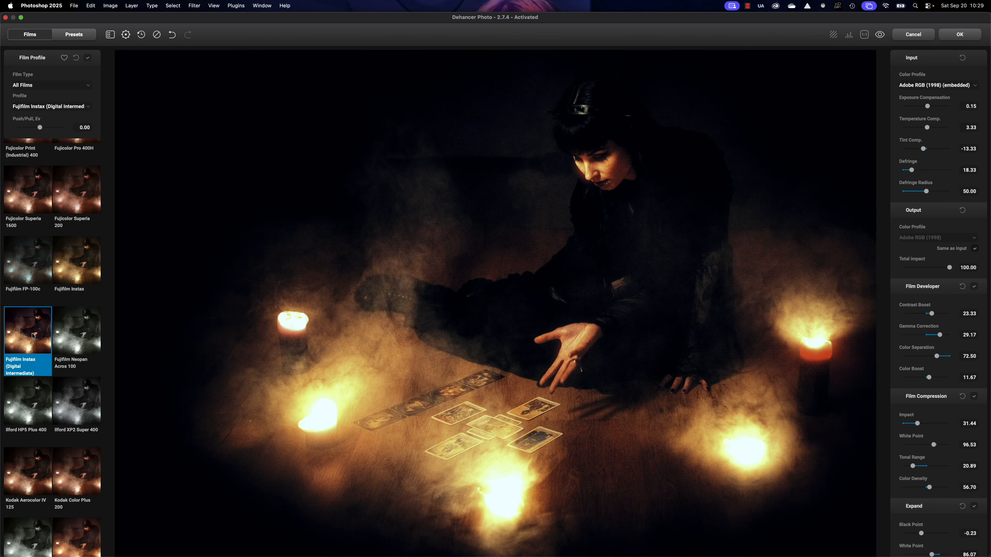
scroll(34, 336, "down", 3)
Try Kodak Aerocolor IV 125, apply the Kodak Color Plus 200 film profile, and compare the result with the original photo
left_click(35, 377)
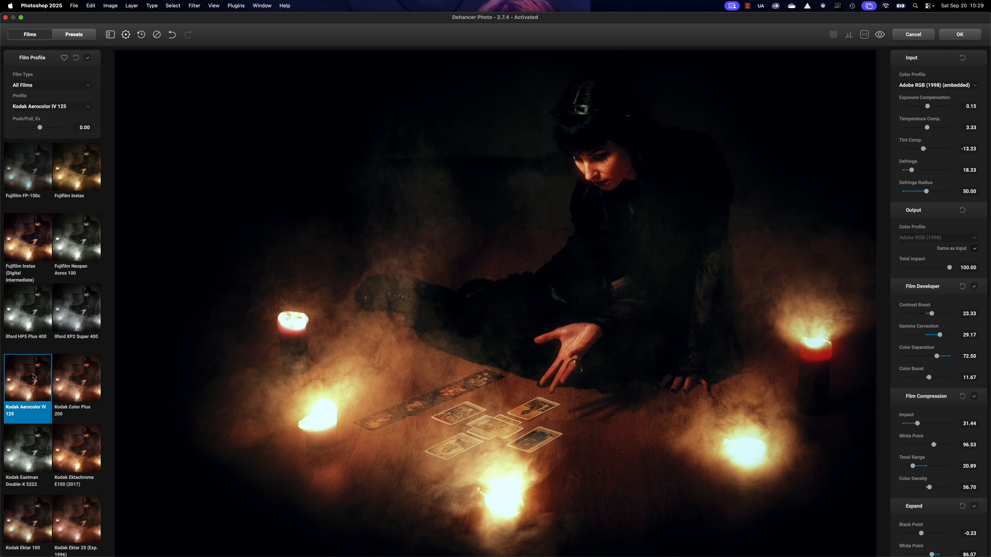
left_click(67, 379)
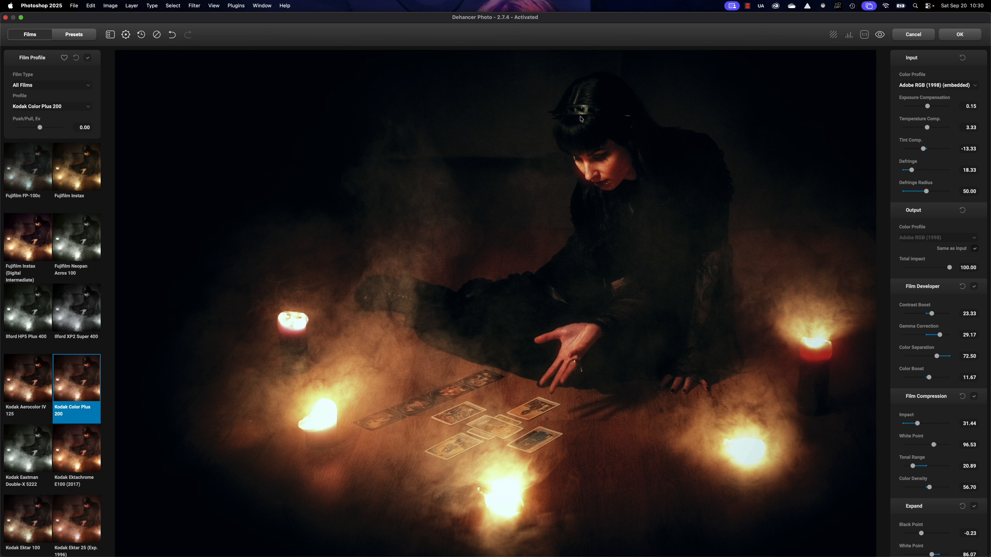
left_click(880, 35)
left_click(880, 35)
Set Color Boost to 23.33 and Film Compression's Impact to 30.00, White Point to 99.00, Tonal Range to 14.17, and Color Density to 67.50
left_click_drag(929, 377, 918, 344)
scroll(932, 379, "down", 5)
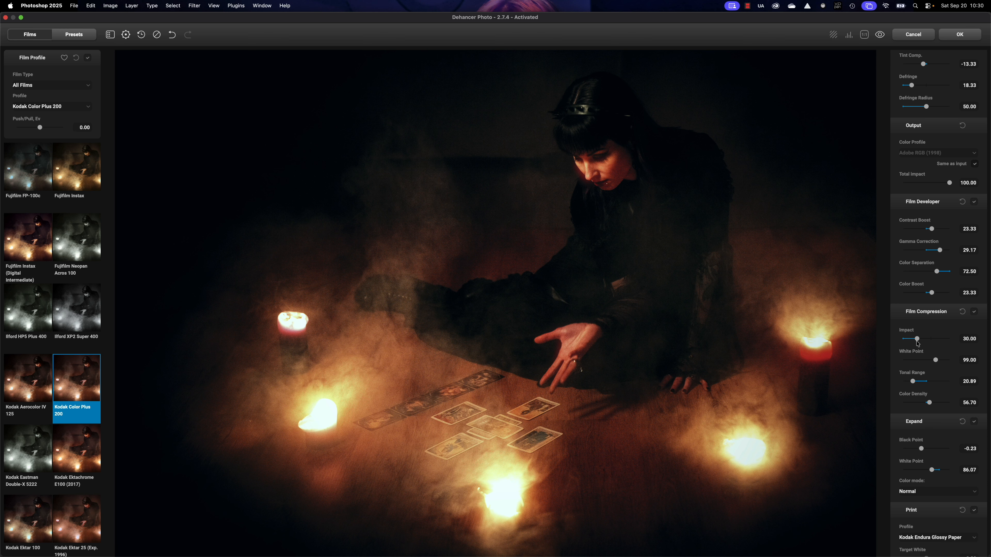
left_click_drag(914, 382, 936, 405)
Set the Expand Black Point to 0.83 and the Print Exposure to -0.40
scroll(935, 405, "down", 5)
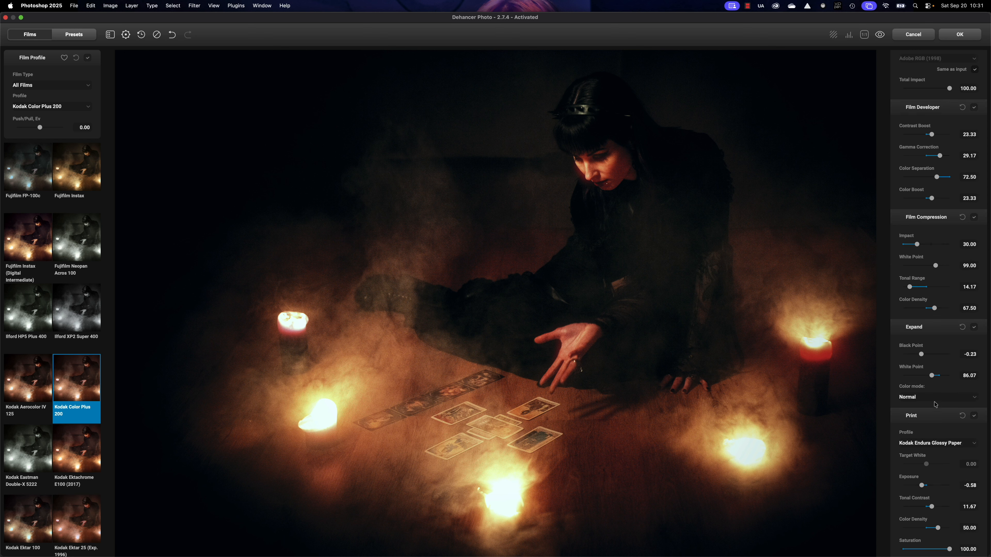
left_click_drag(923, 354, 923, 353)
scroll(932, 378, "down", 3)
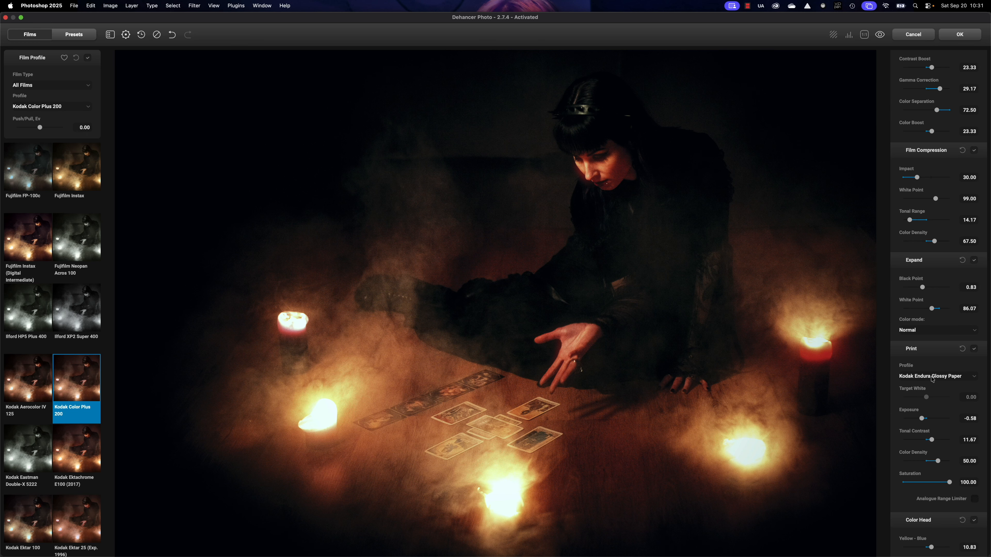
left_click_drag(922, 418, 924, 419)
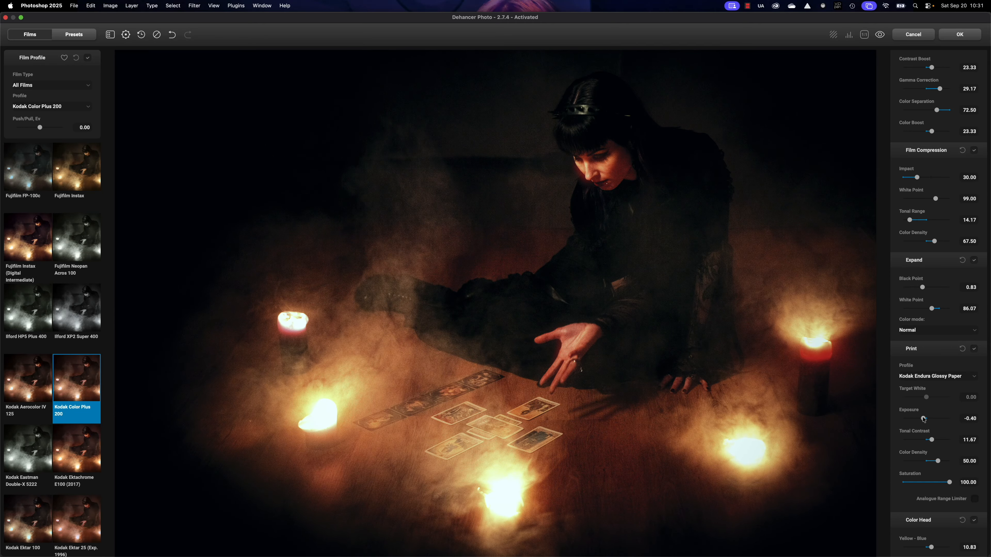
Set Color Head Midtones Tone to 28.33, Highlights Tone to 16.67, Preserve Exposure to 100.00, and Yellow - Blue to -0.83
scroll(917, 417, "down", 10)
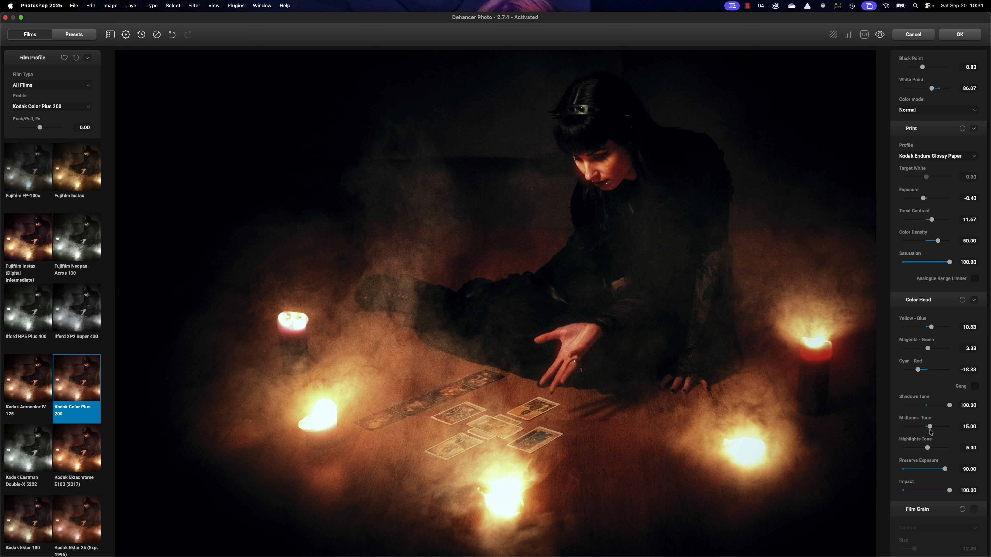
mouse_move(930, 431)
left_mouse_down()
mouse_move(921, 429)
mouse_move(946, 429)
mouse_move(933, 430)
mouse_move(924, 452)
mouse_move(944, 452)
mouse_move(908, 452)
mouse_move(944, 450)
mouse_move(930, 449)
left_mouse_up()
left_click_drag(945, 469, 950, 469)
left_click_drag(928, 349, 926, 328)
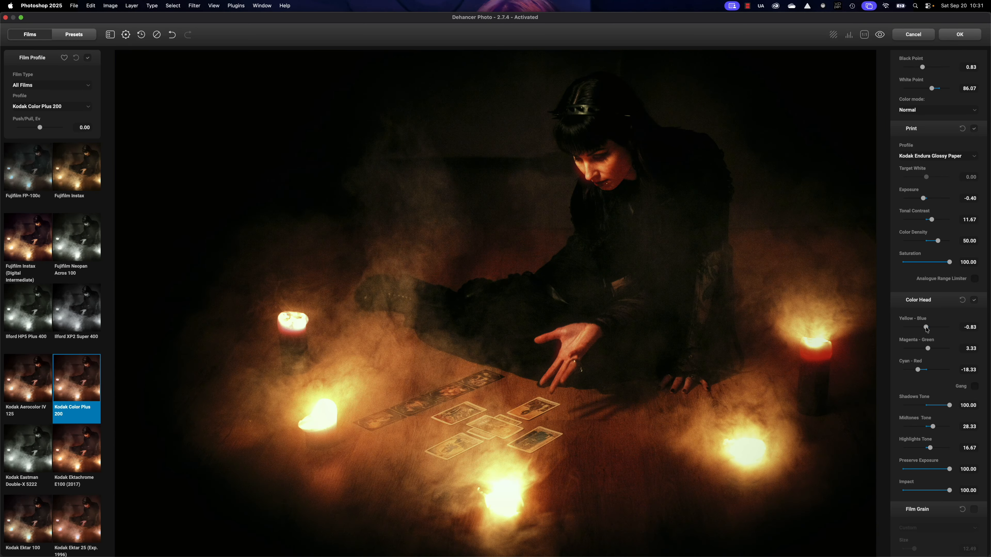
scroll(918, 405, "down", 12)
scroll(934, 329, "up", 12)
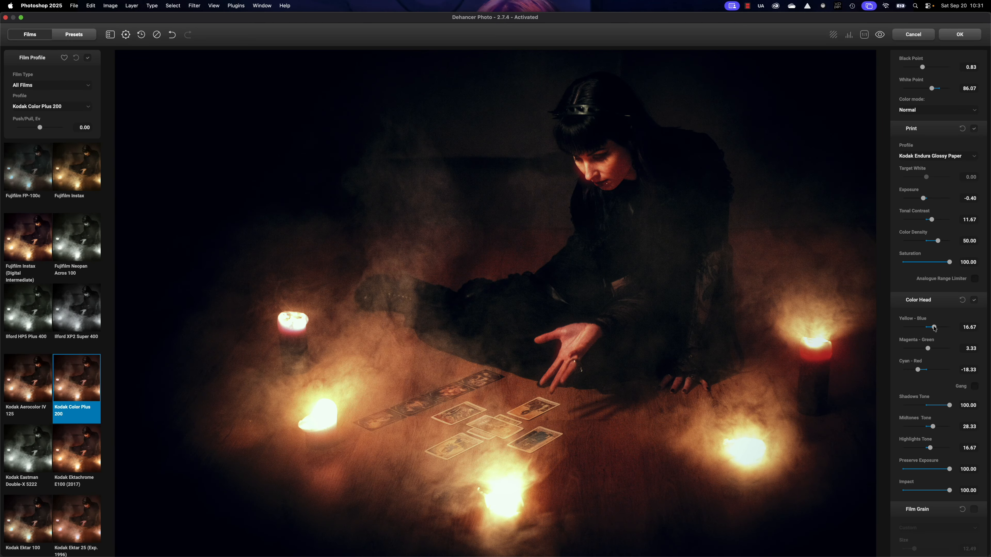
mouse_move(934, 327)
left_mouse_down()
mouse_move(952, 329)
mouse_move(927, 330)
left_mouse_up()
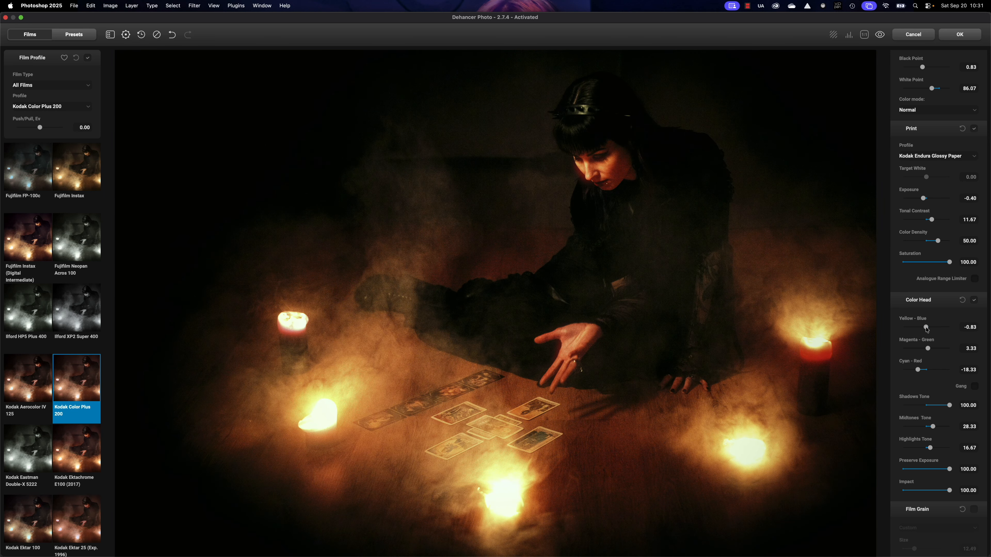
Set the Halation Amplify to 44.17, Smoothness to 83.33, and Background Gain to 45.00
scroll(926, 329, "down", 10)
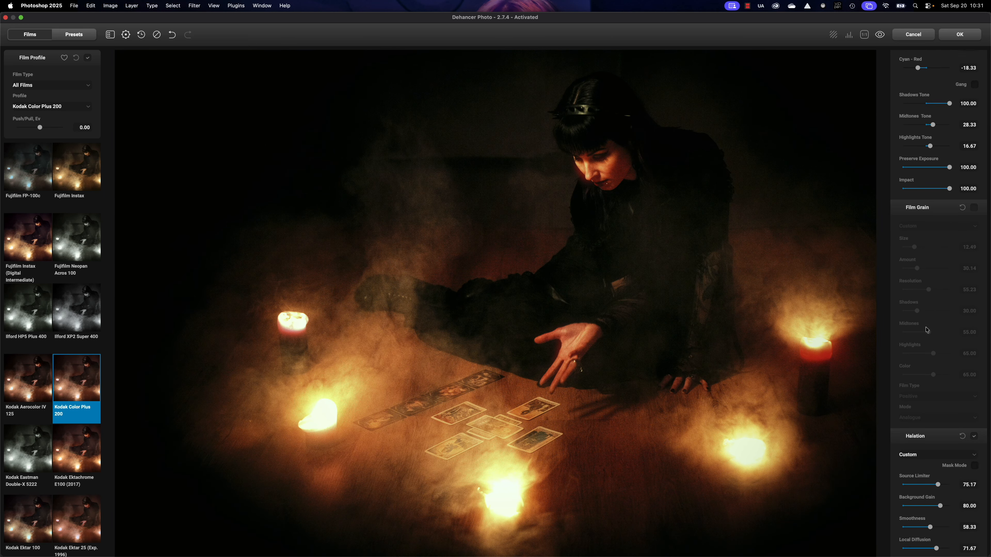
scroll(928, 330, "down", 5)
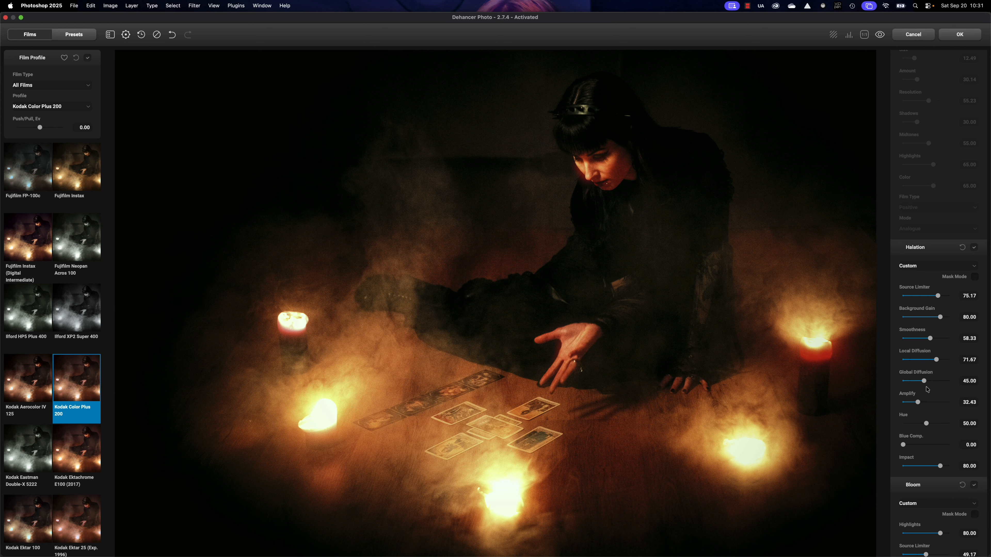
mouse_move(917, 402)
left_mouse_down()
mouse_move(974, 406)
mouse_move(924, 408)
left_mouse_up()
left_click_drag(930, 338, 924, 318)
scroll(936, 351, "down", 5)
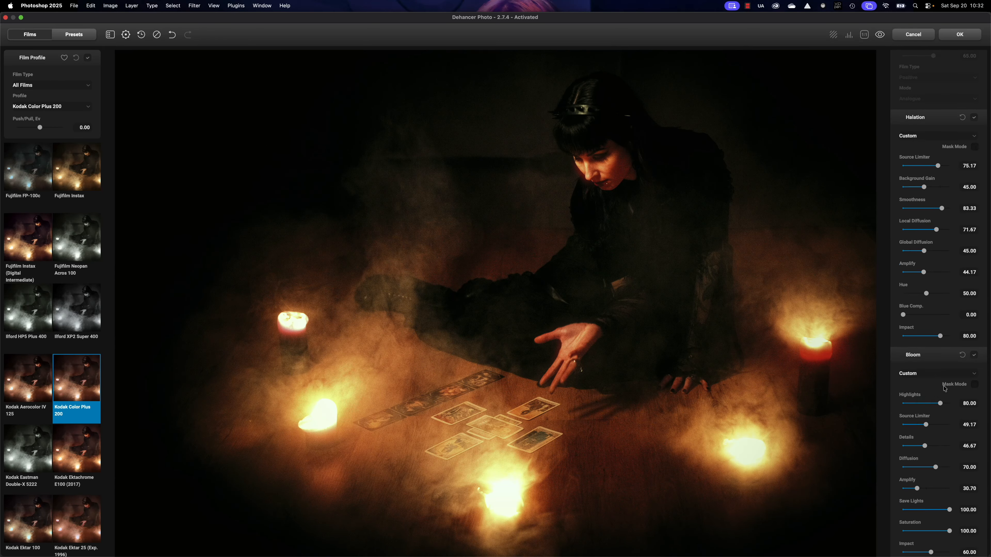
Set the Bloom Amplify to 73.33 and briefly preview the bloom mask
left_click_drag(952, 445, 938, 445)
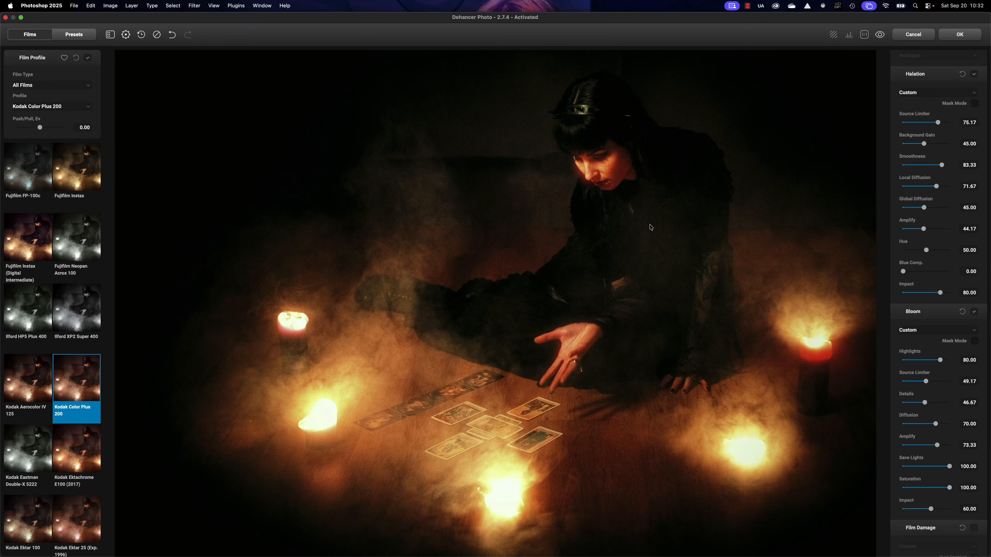
left_click(974, 341)
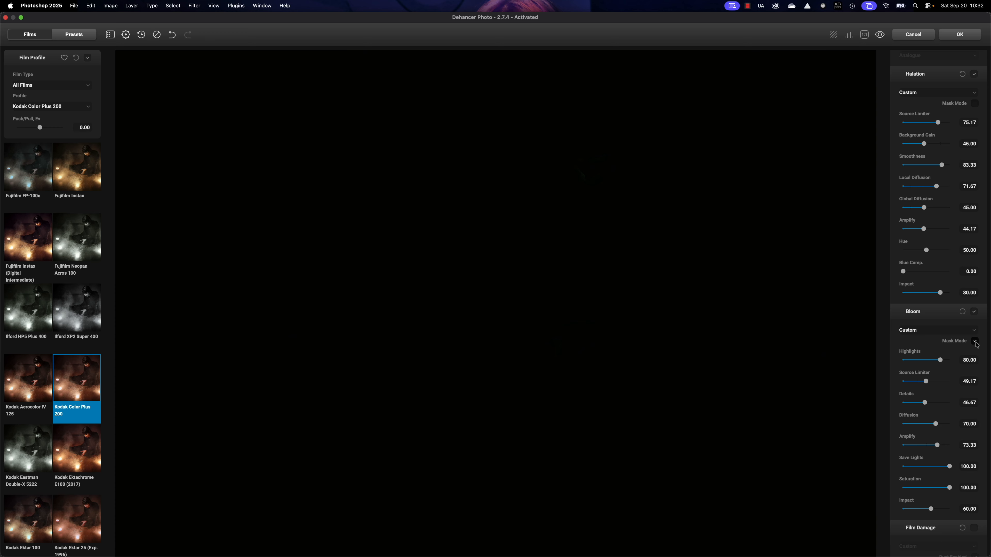
left_click(976, 342)
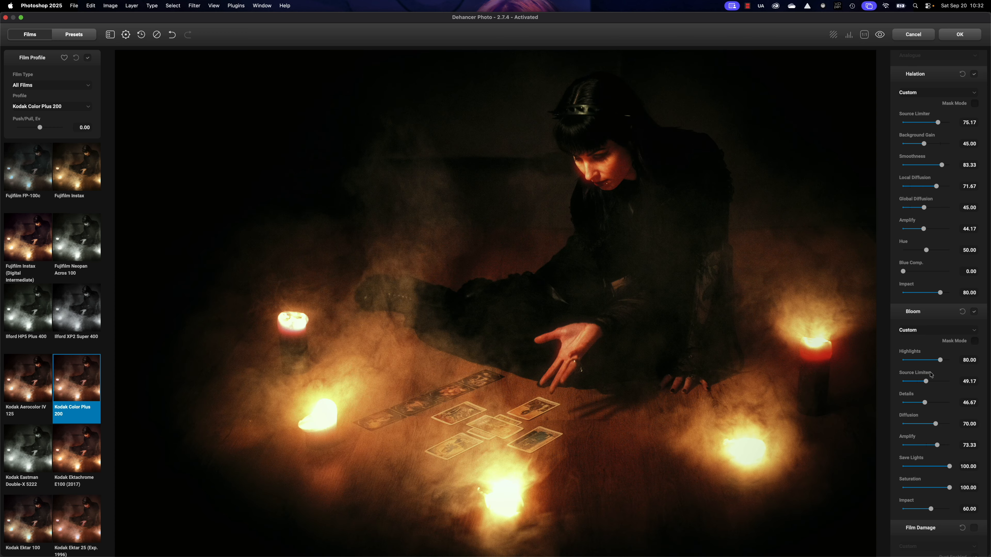
Try Overscan with the Ultra 16mm 1.85:1 and Super 8mm 1.33:1 gate types, and switch Overscan off again
scroll(931, 374, "down", 5)
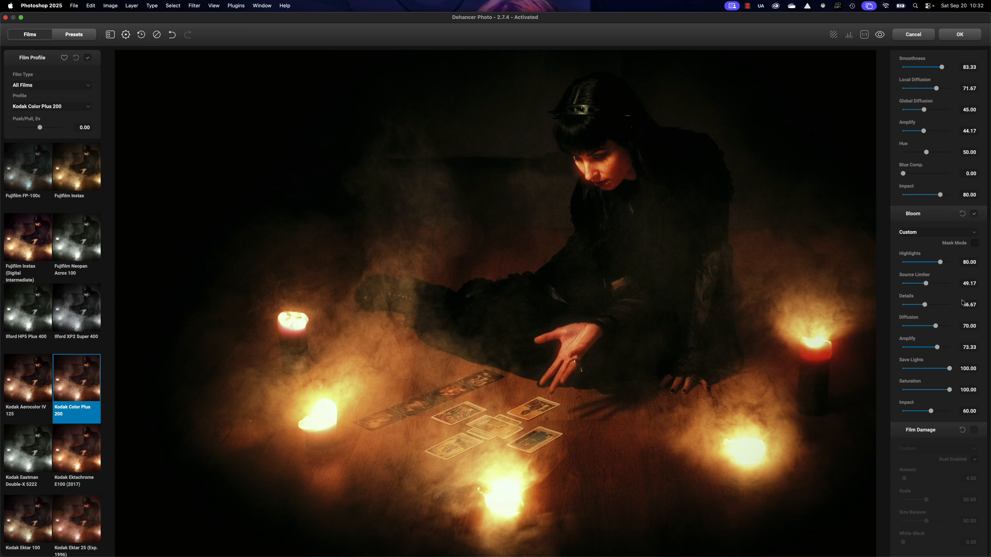
scroll(963, 303, "down", 20)
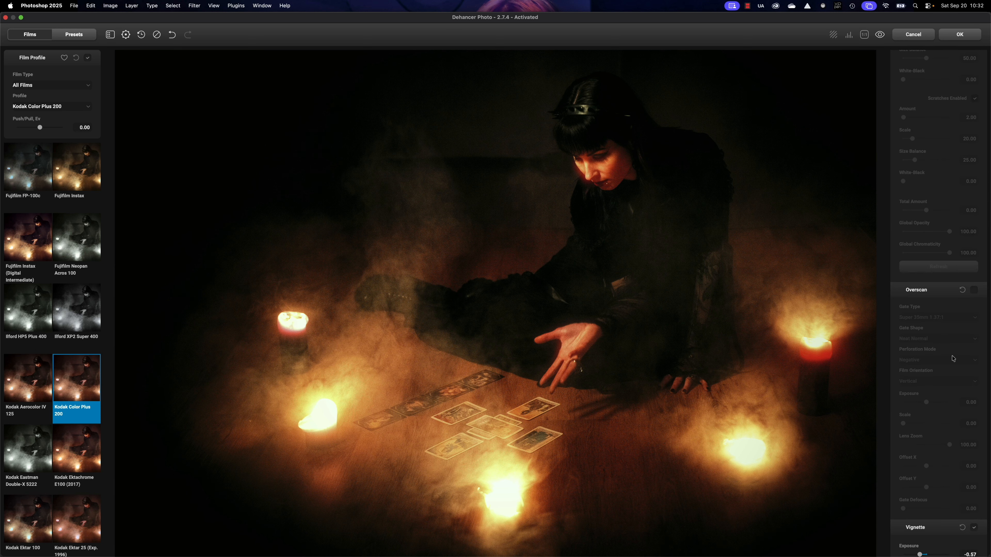
left_click(973, 291)
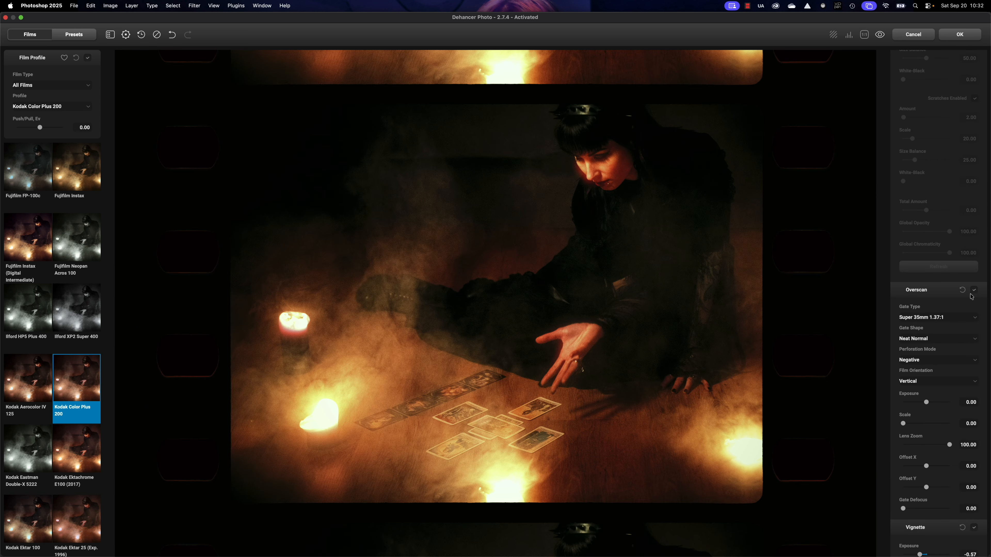
left_click(938, 318)
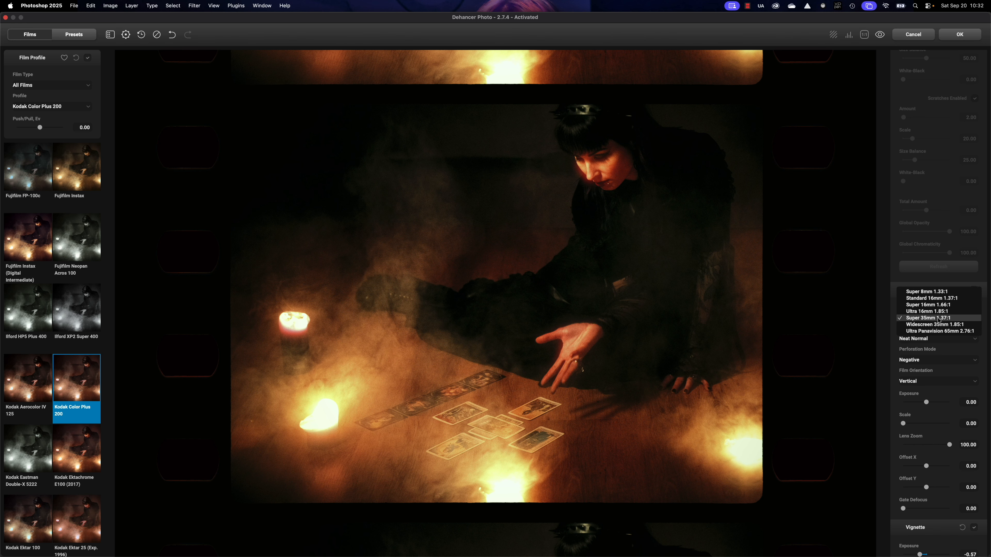
left_click(936, 311)
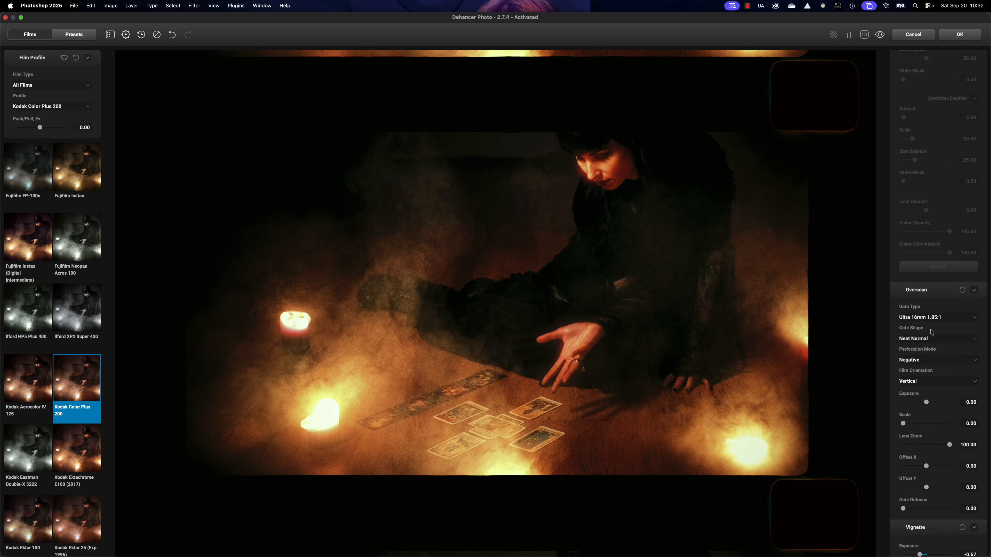
left_click(931, 318)
left_click(931, 299)
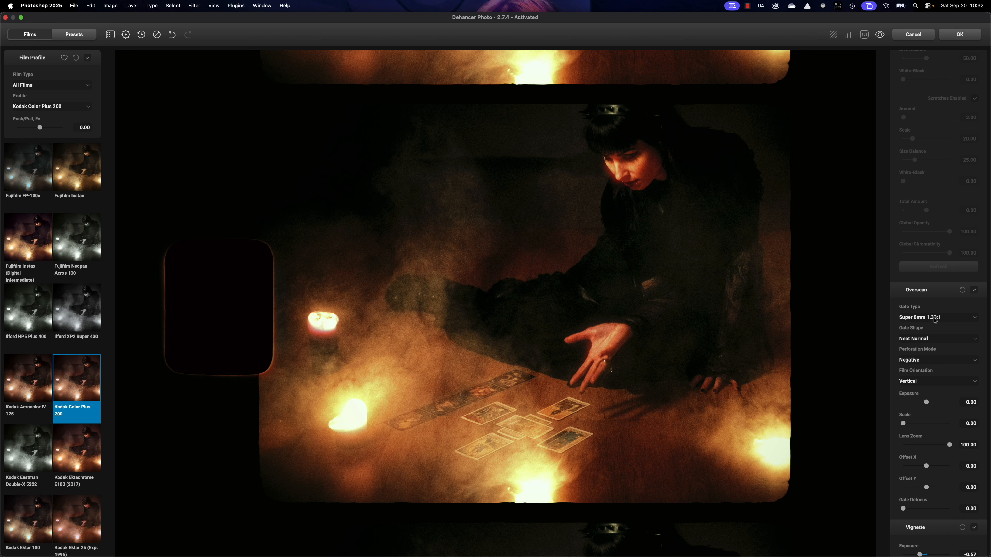
left_click(975, 291)
Set the Vignette Exposure to -0.63, Size to 42.50, and Aspect Ratio to -5.00, and compare with the original image
scroll(940, 400, "down", 3)
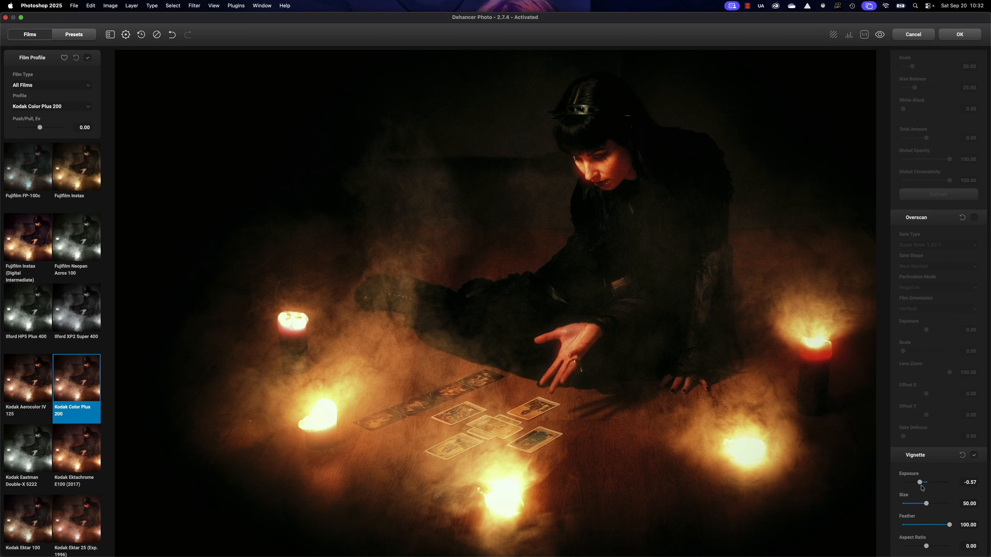
left_click_drag(919, 483, 923, 504)
mouse_move(926, 546)
left_mouse_down()
mouse_move(937, 547)
mouse_move(925, 547)
left_mouse_up()
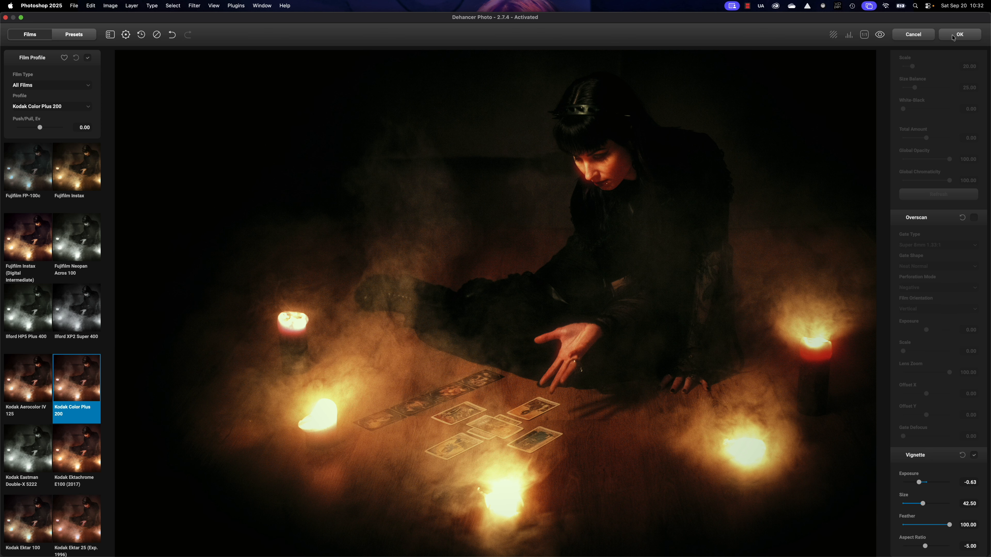
left_click_drag(876, 38, 878, 38)
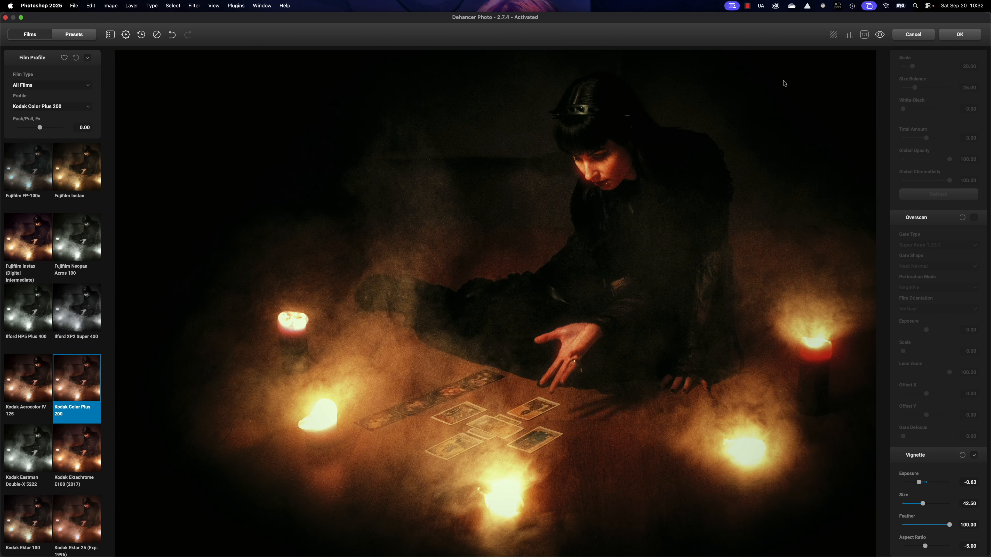